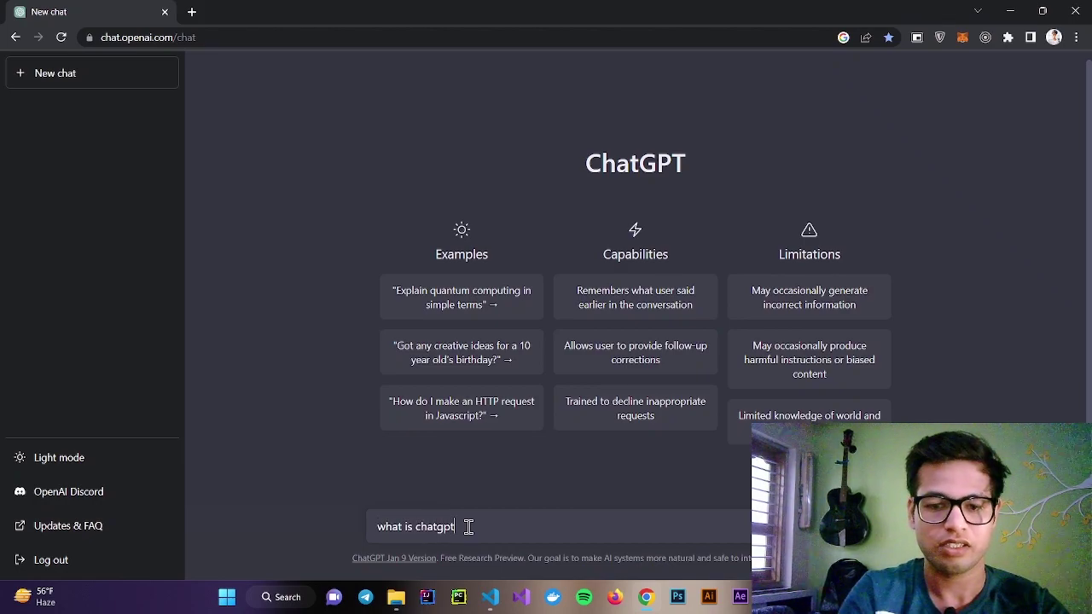
# - Send 'what is chatgpt' and read the language-model answer, highlighting parts of it
pyautogui.press('Return')
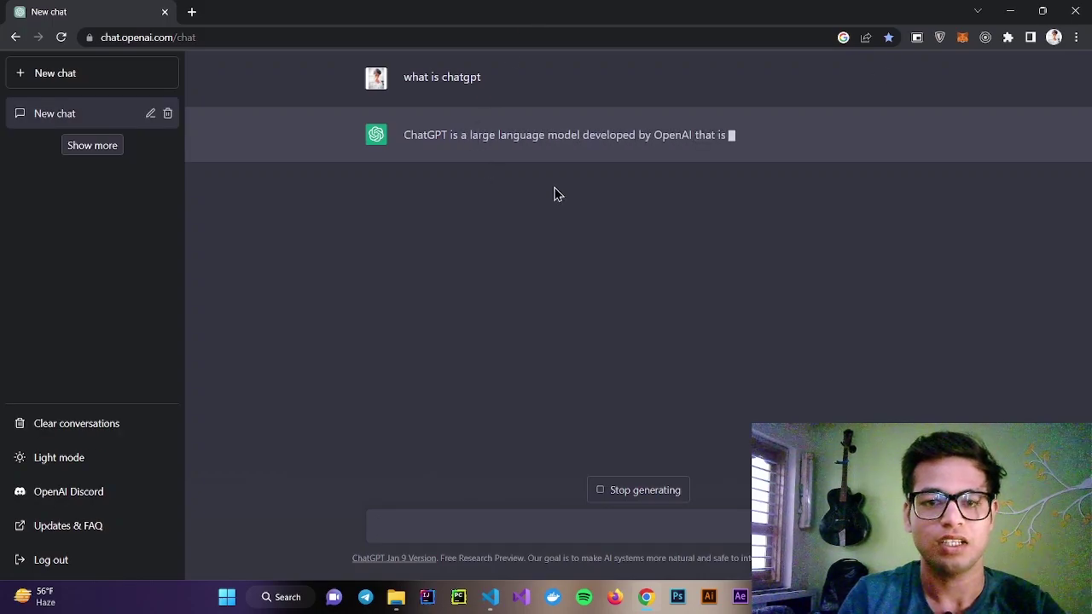
pyautogui.scroll(4, 668, 186)
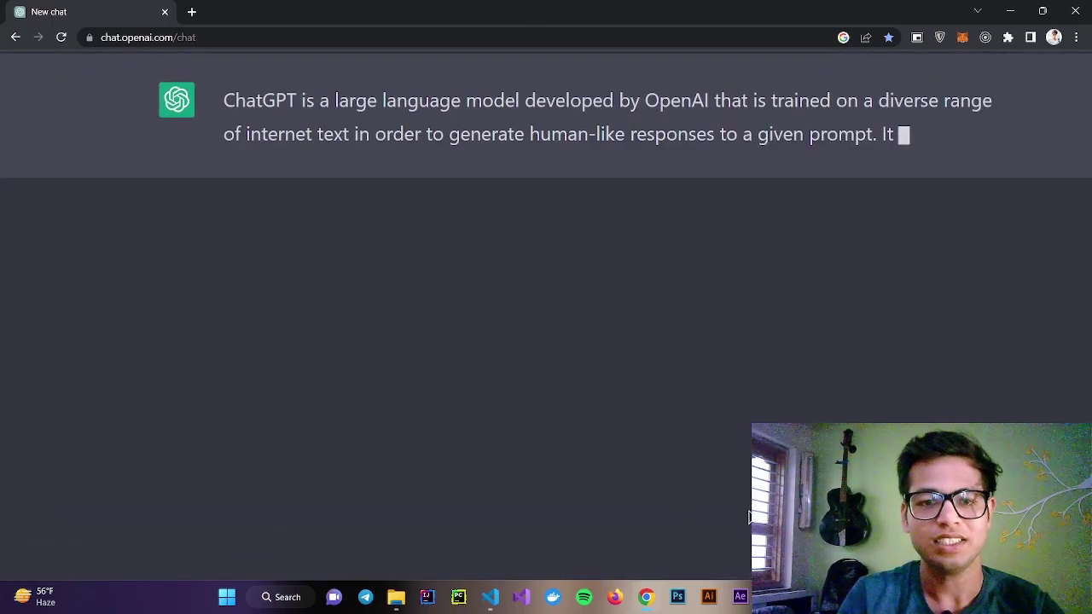
pyautogui.scroll(1, 731, 361)
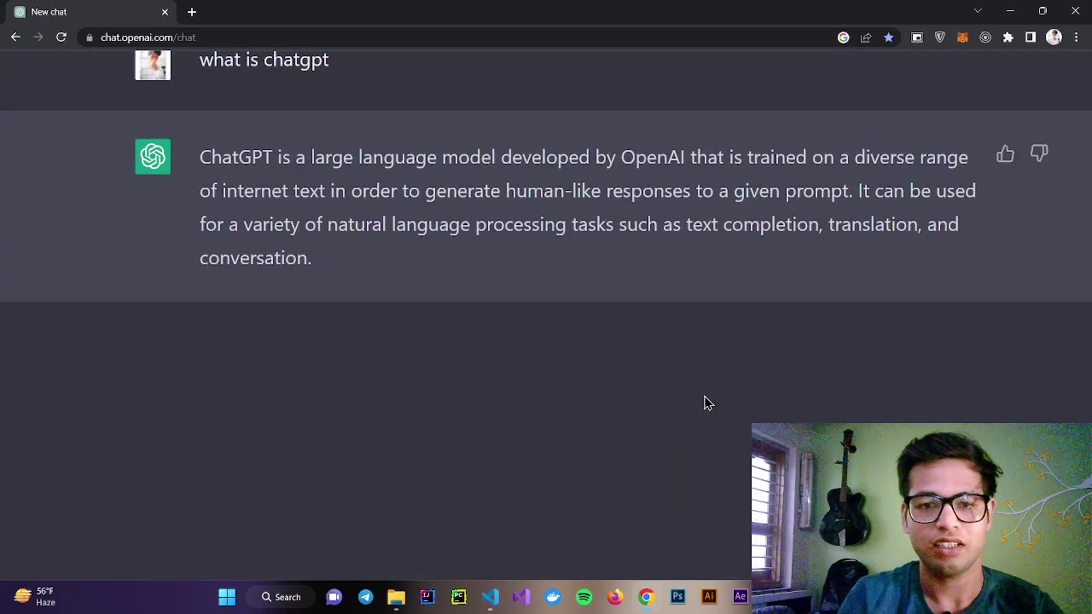
pyautogui.scroll(1, 730, 301)
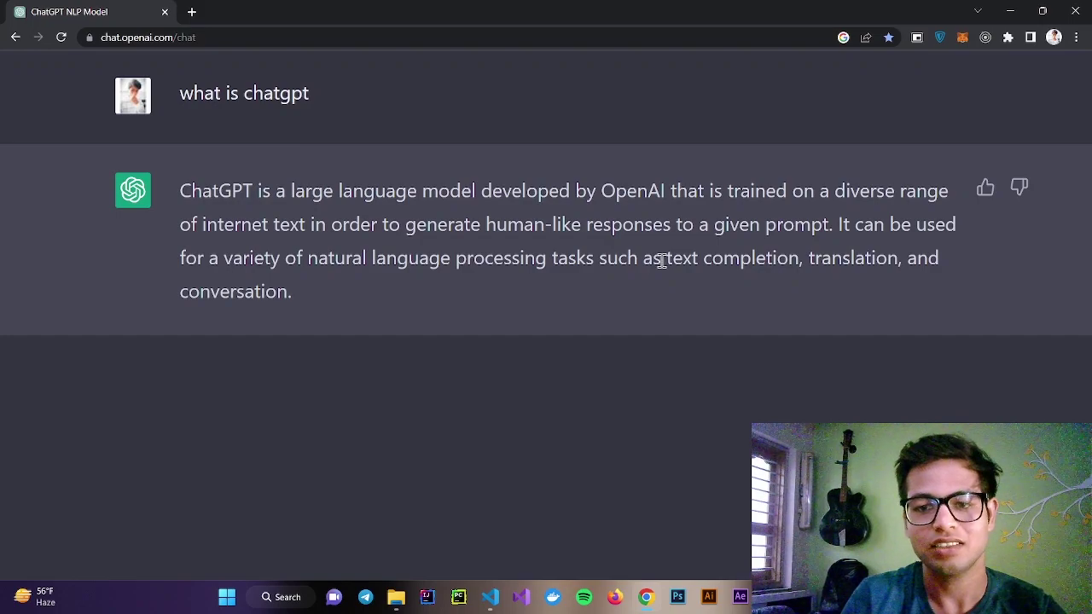
pyautogui.moveTo(662, 261); pyautogui.dragTo(856, 267)
pyautogui.moveTo(283, 280); pyautogui.dragTo(285, 281)
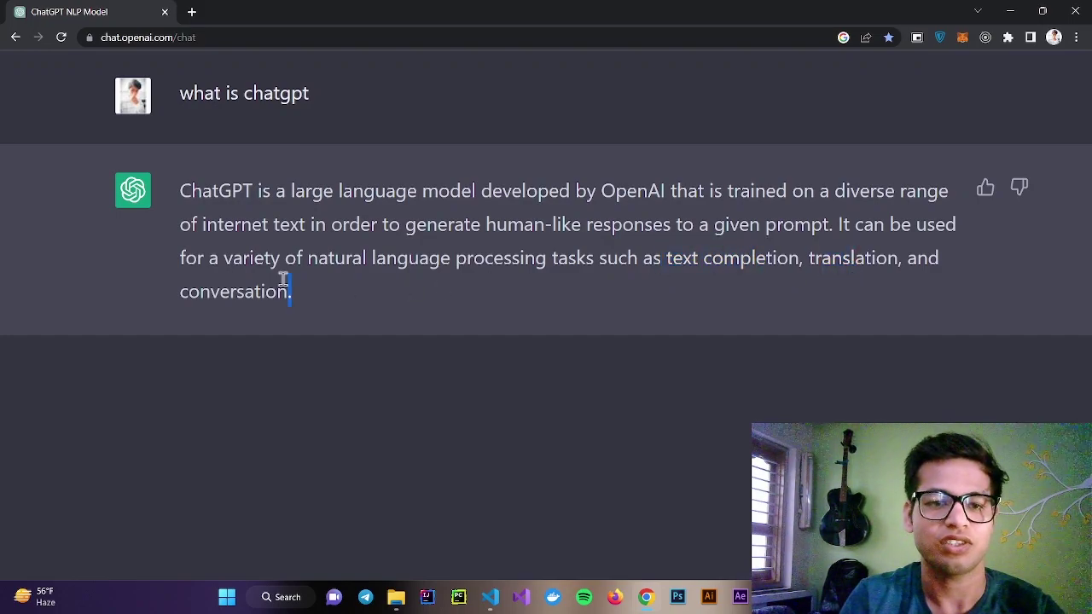
pyautogui.hotkey('ctrl', '0')
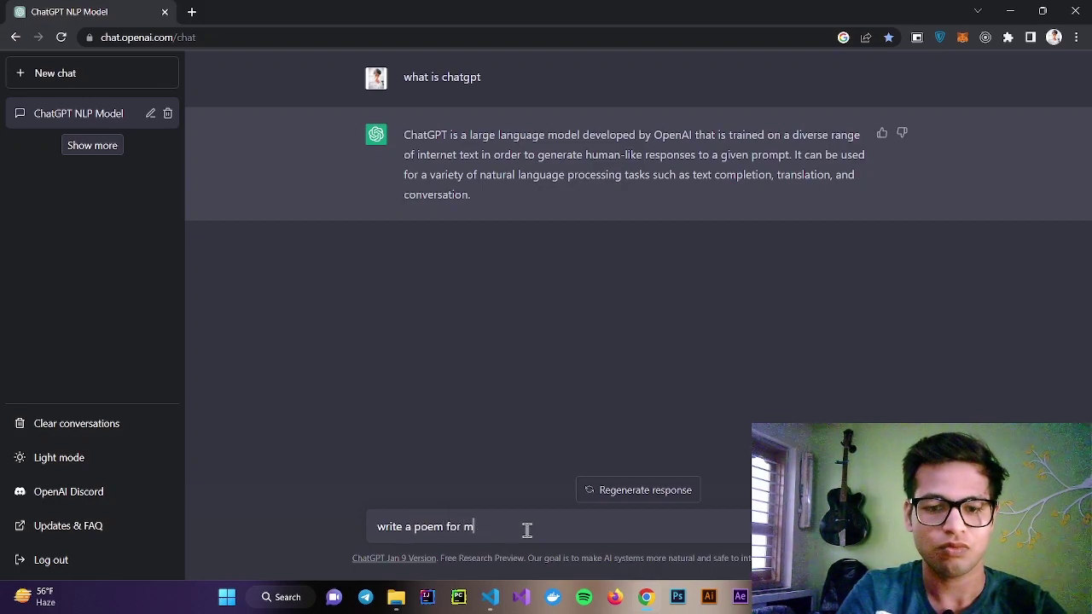
# - Send 'write a poem for my school' and zoom in and back out while the poem generates
pyautogui.press('Return')
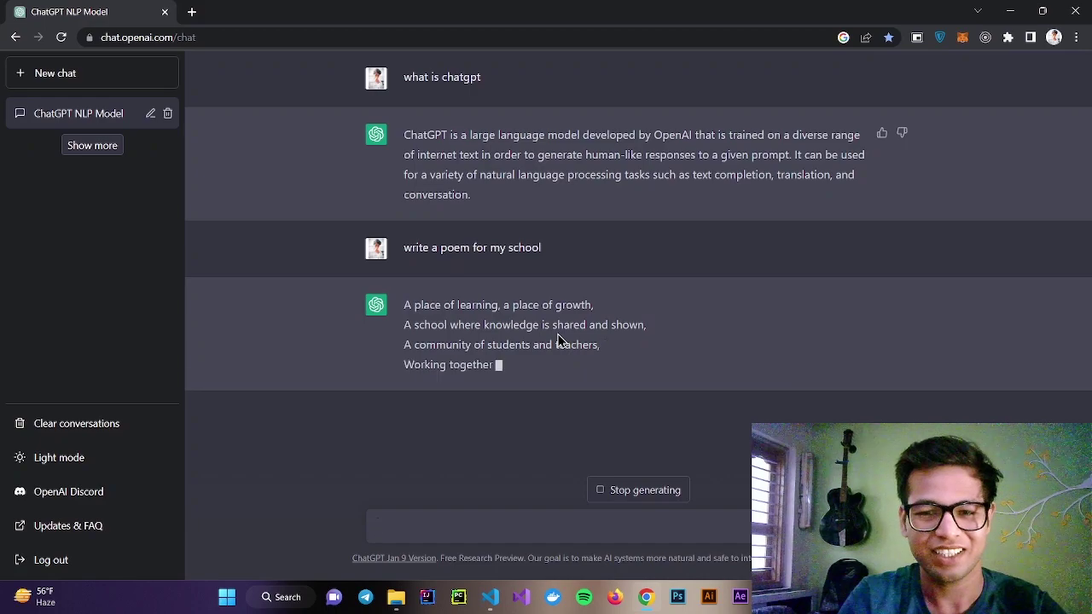
pyautogui.hotkey('ctrl', '+')
pyautogui.hotkey('ctrl', '+')
pyautogui.hotkey('ctrl', '+')
pyautogui.hotkey('ctrl', '+')
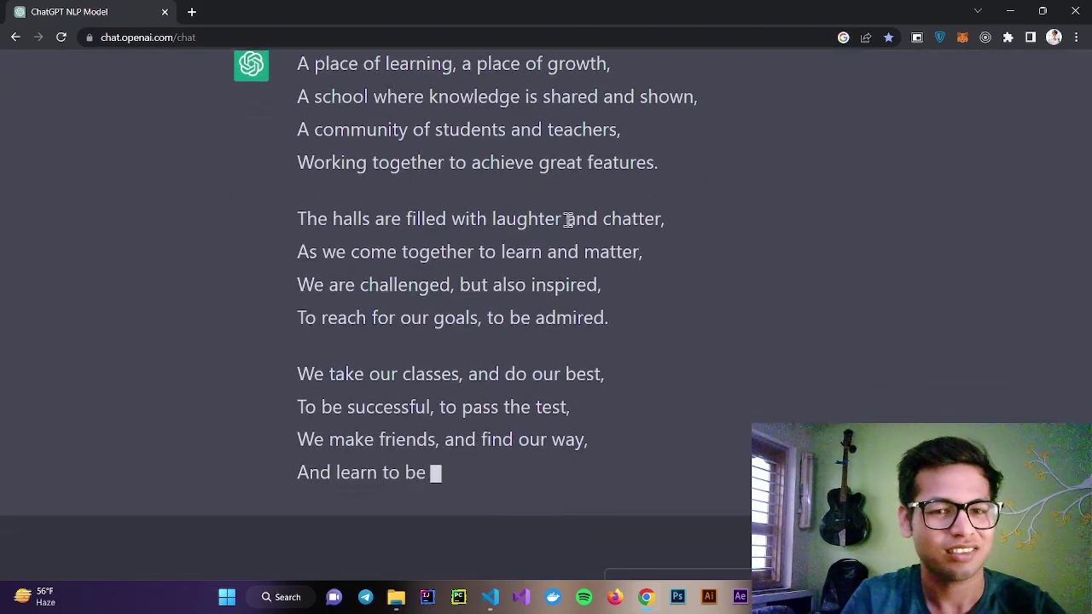
pyautogui.hotkey('ctrl', '-')
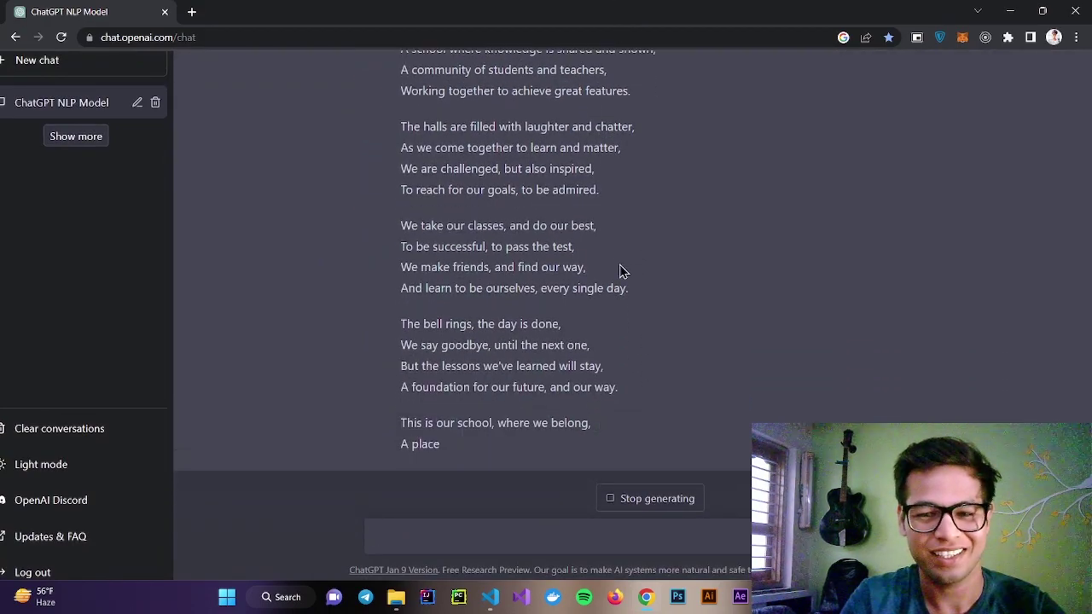
# - Stop the school poem early and request 'write a rap song hindi'
pyautogui.click(648, 499)
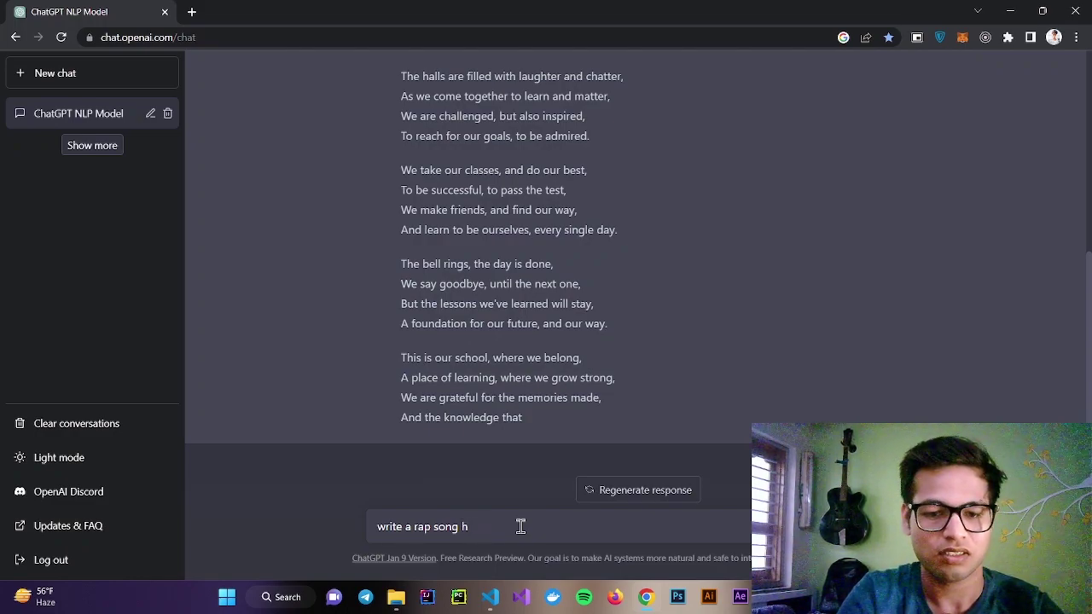
pyautogui.press('Return')
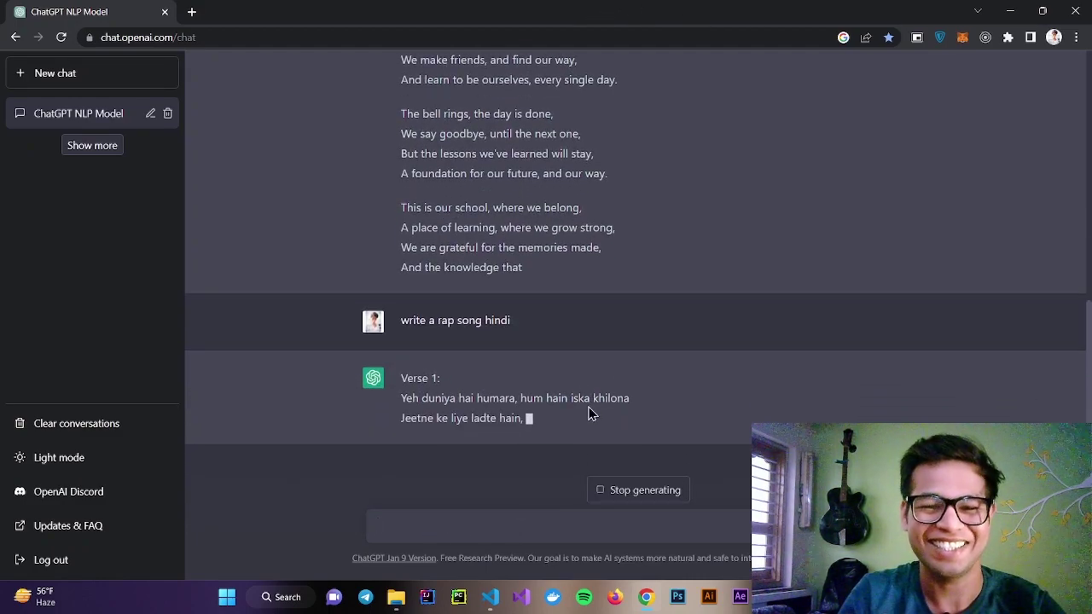
pyautogui.scroll(1, 594, 399)
pyautogui.scroll(2, 594, 400)
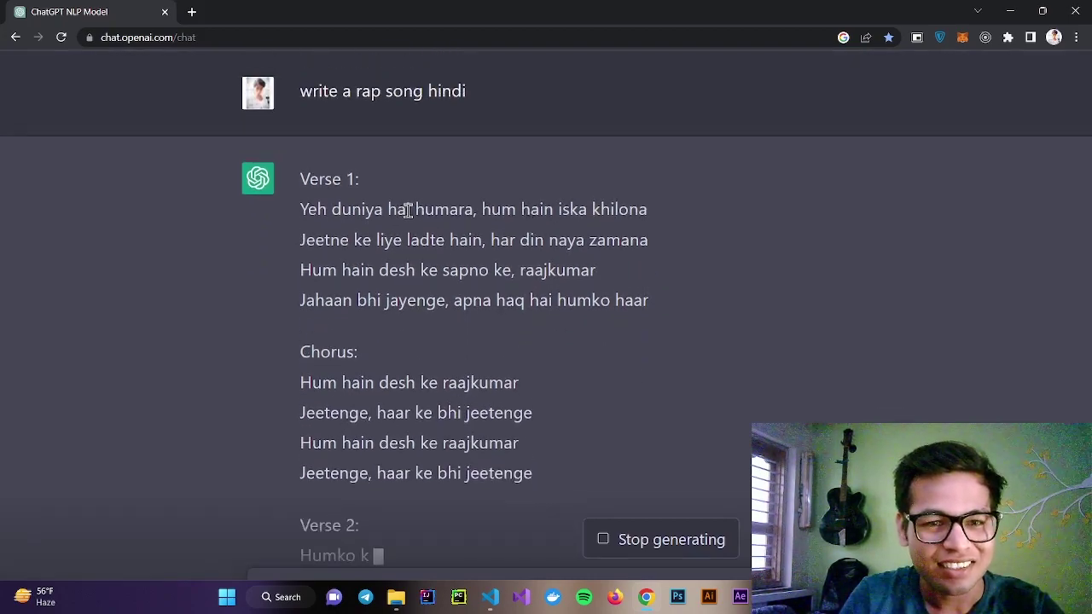
# - Highlight Verse 1 lines of the rap, then stop generation during the final chorus
pyautogui.moveTo(305, 210); pyautogui.dragTo(483, 212)
pyautogui.click(484, 212)
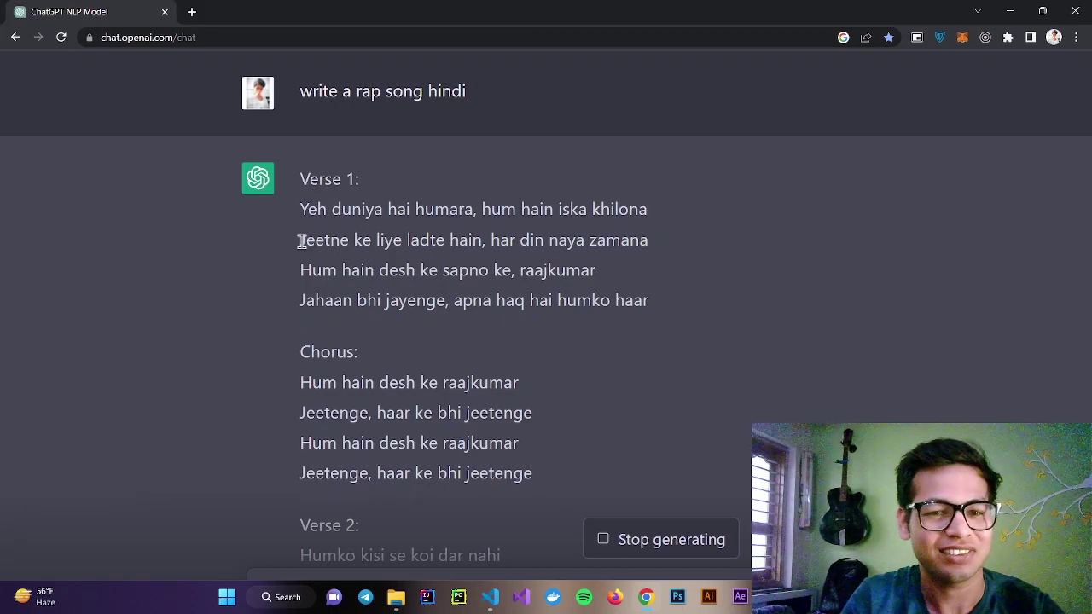
pyautogui.moveTo(302, 241); pyautogui.dragTo(650, 242)
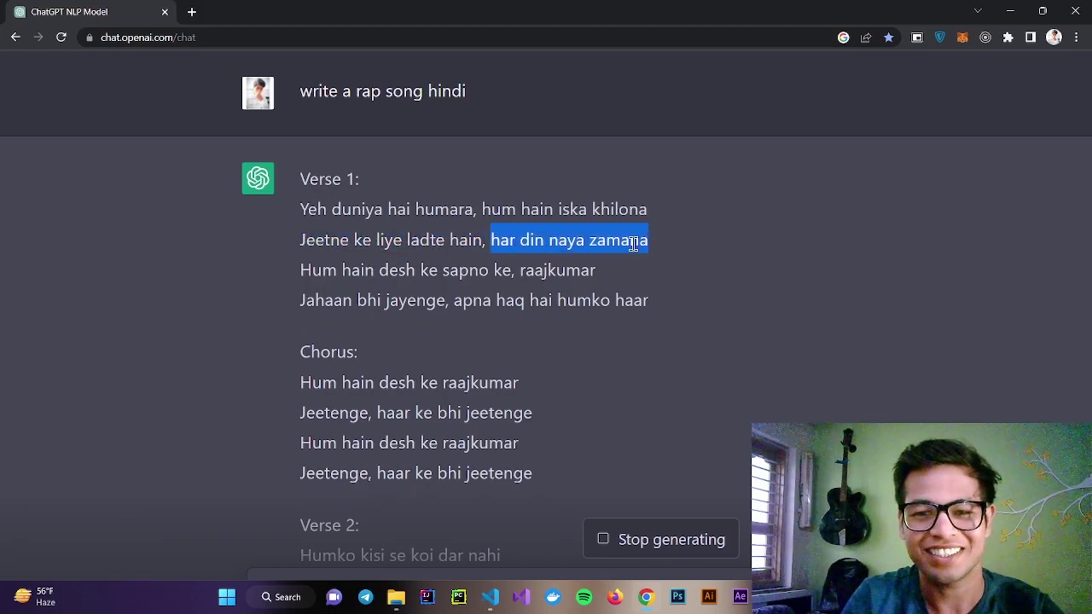
pyautogui.click(657, 254)
pyautogui.hotkey('ctrl', '0')
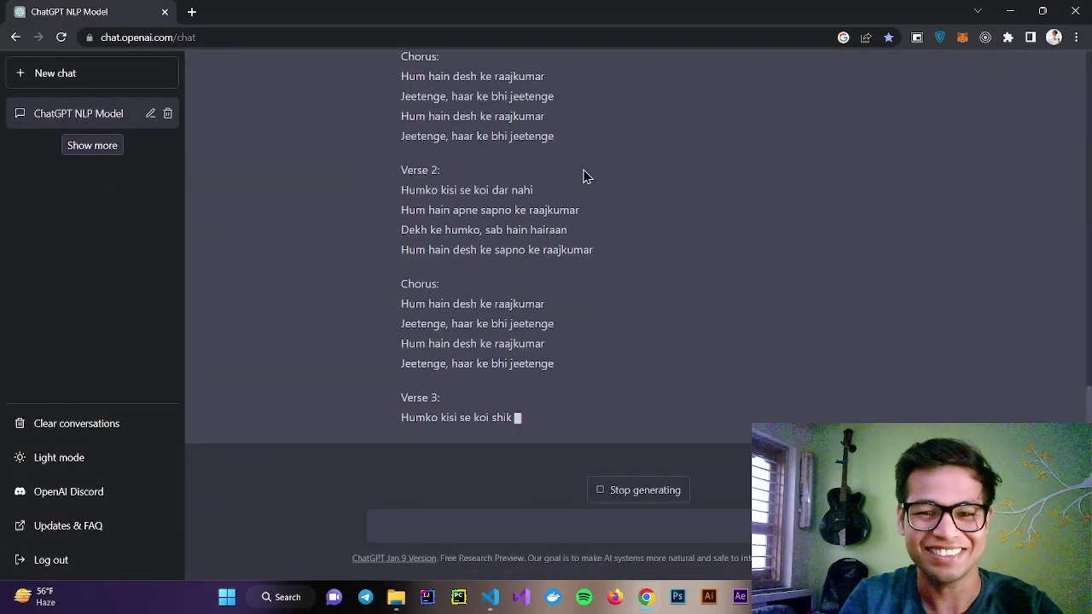
pyautogui.scroll(3, 567, 280)
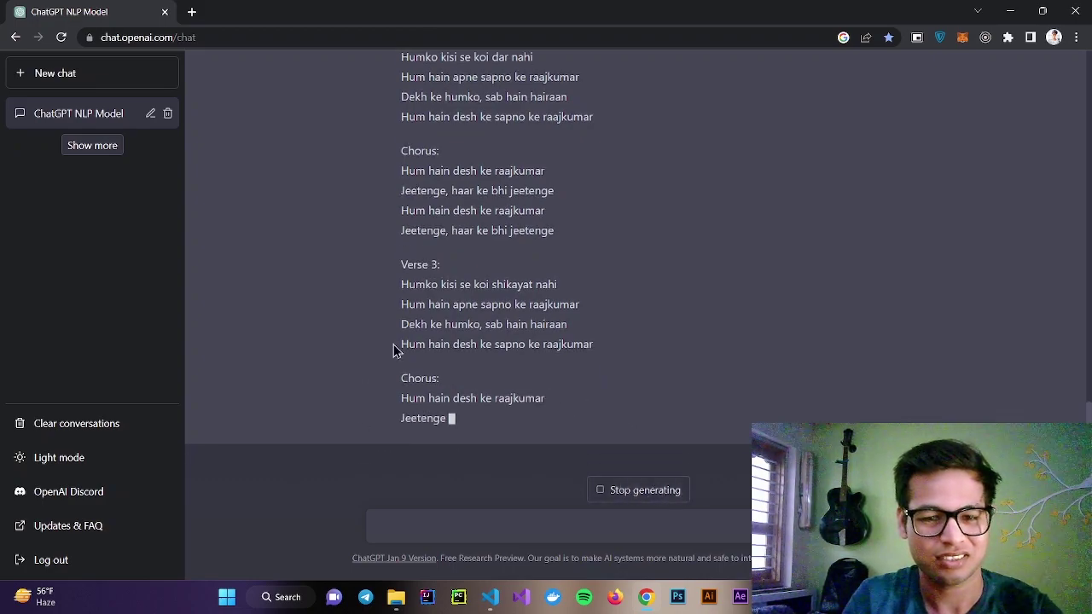
pyautogui.click(675, 493)
# - Ask 'what else can you do' and select the Question answering, Text to speech and 'And many more.' items
pyautogui.click(483, 522)
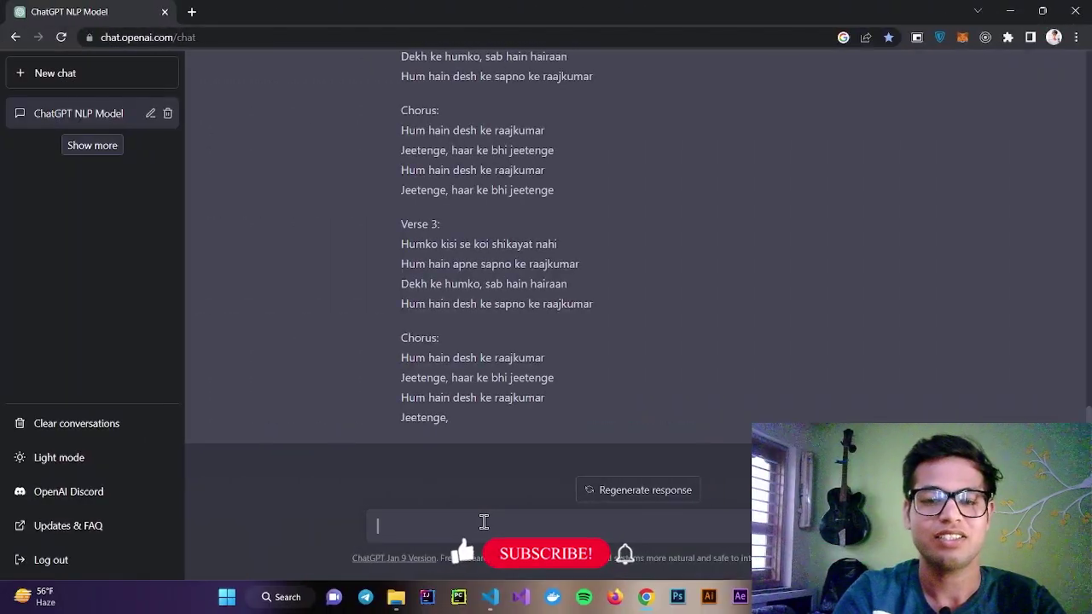
pyautogui.write('what e')
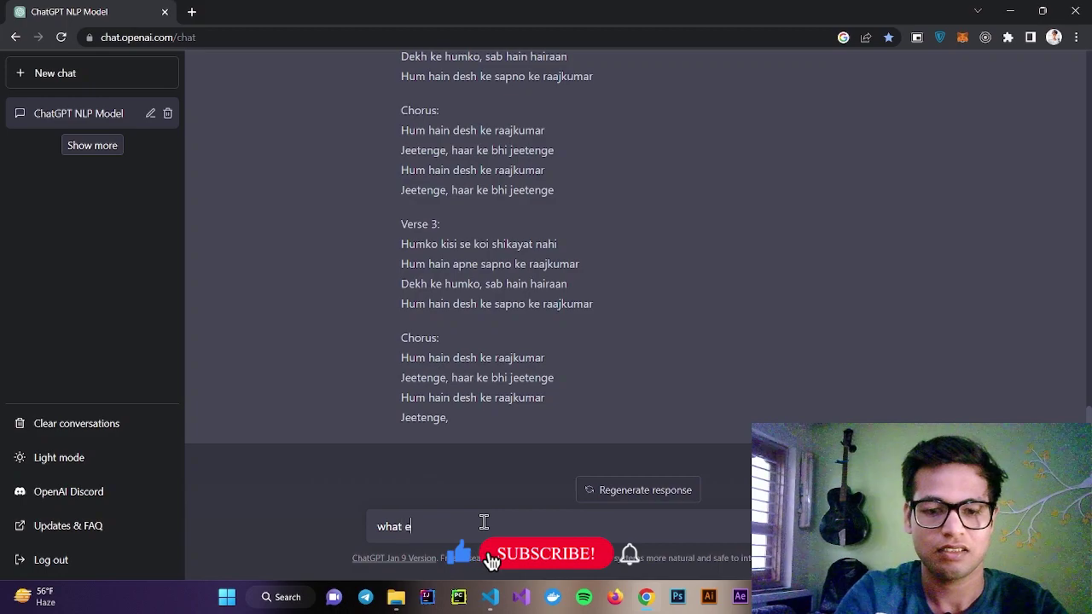
pyautogui.write('lse can you do')
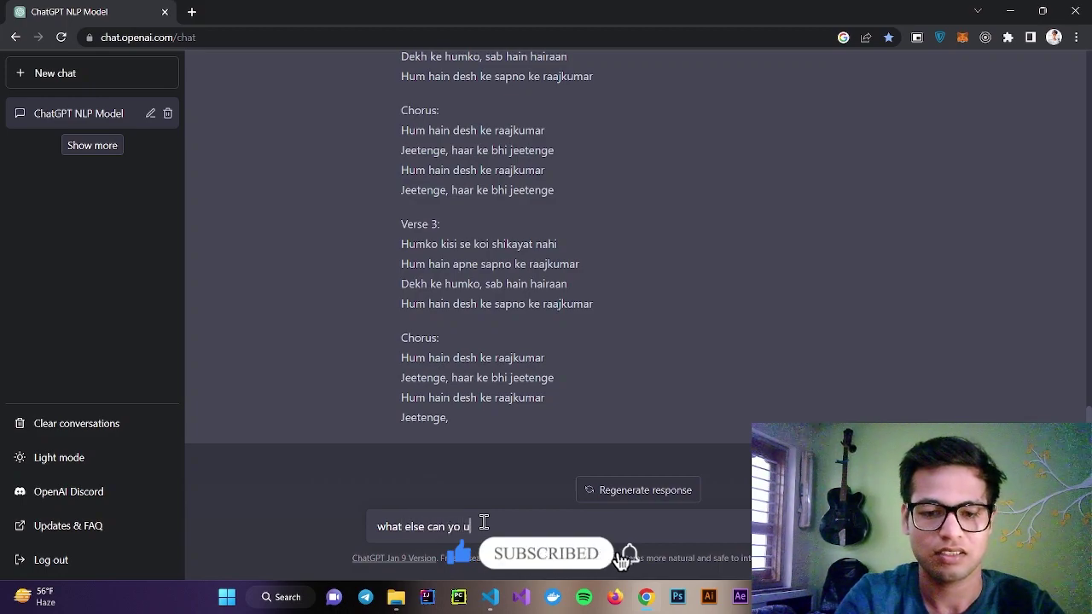
pyautogui.press('Return')
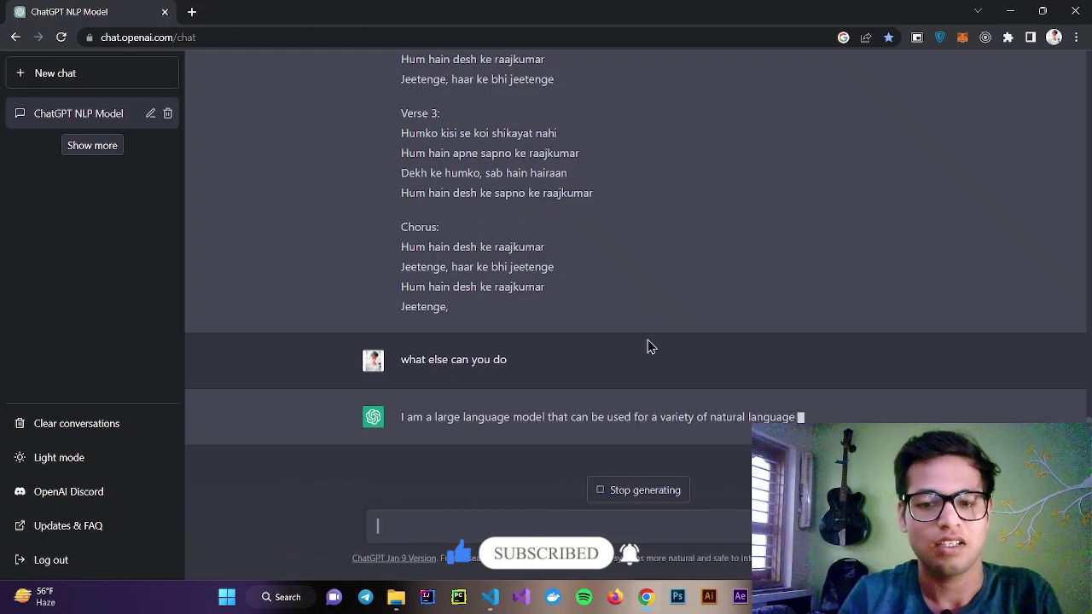
pyautogui.keyDown('ctrl'); pyautogui.scroll(4, 649, 382); pyautogui.keyUp('ctrl')
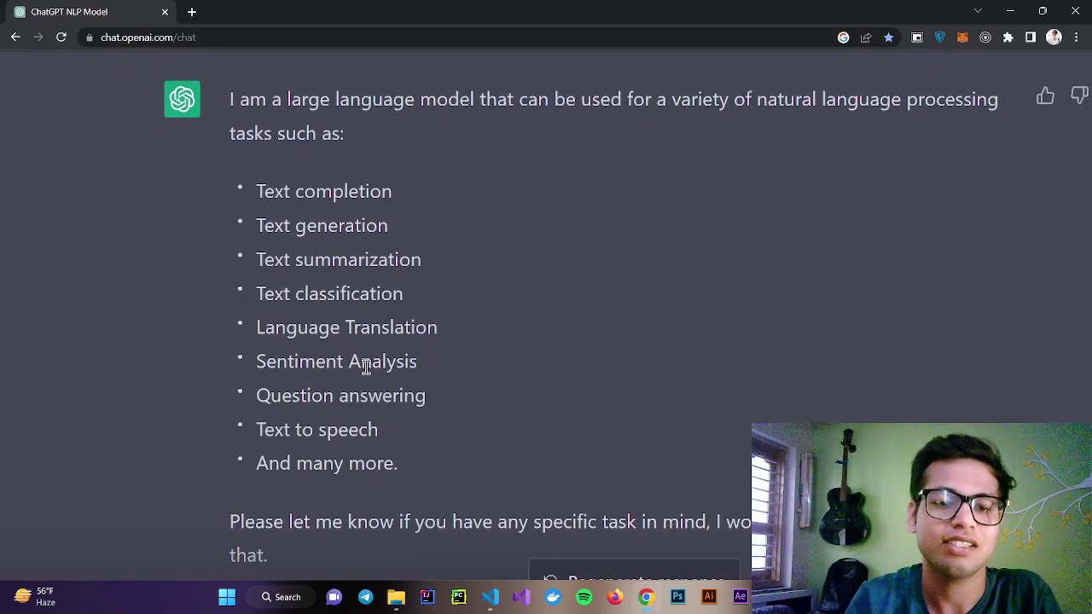
pyautogui.tripleClick(383, 394)
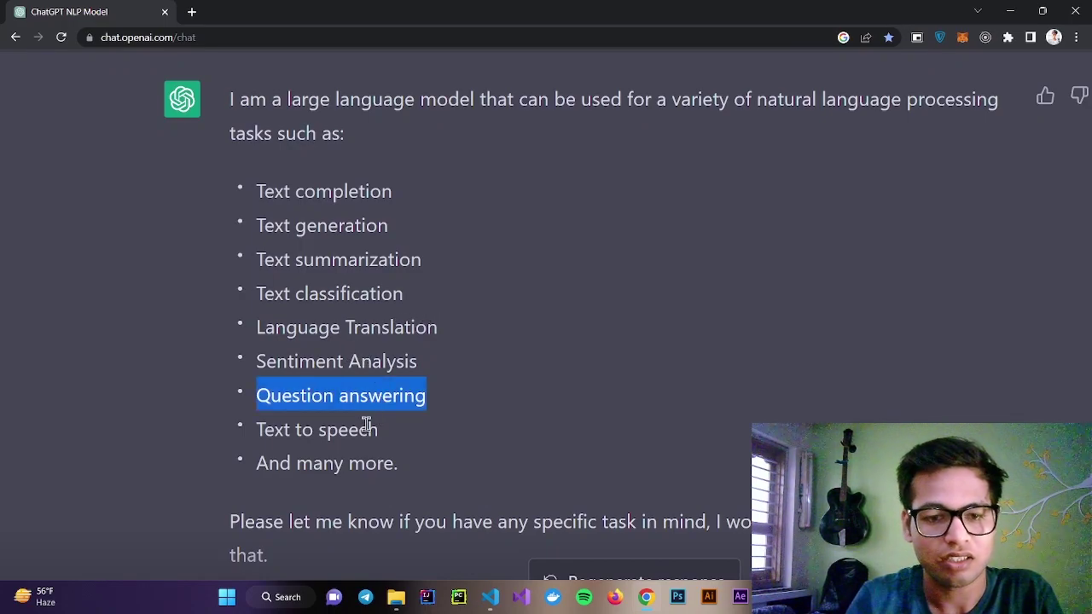
pyautogui.tripleClick(367, 424)
pyautogui.tripleClick(363, 447)
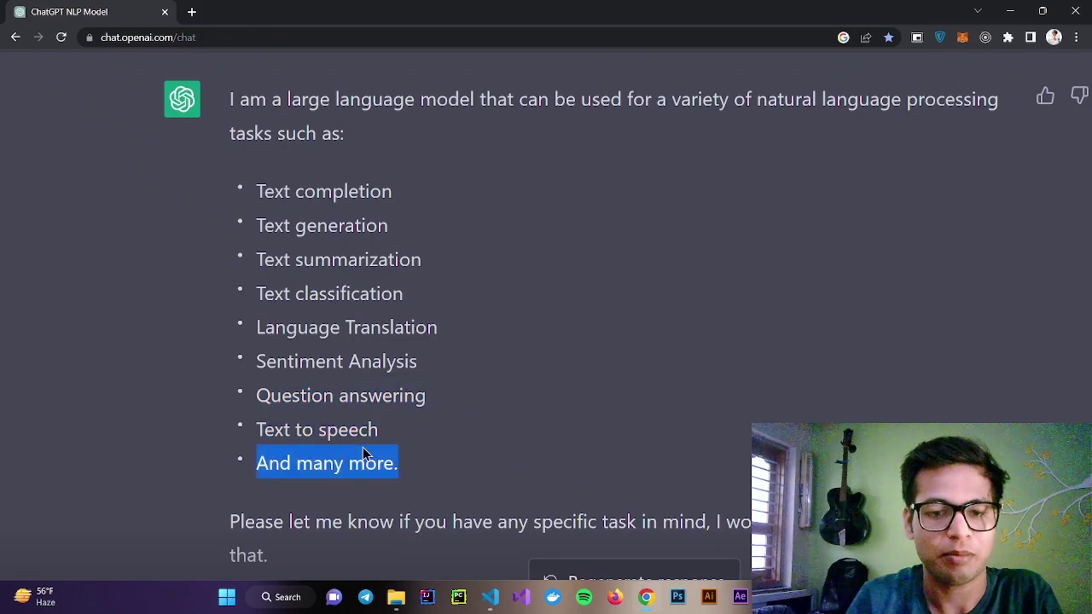
pyautogui.click(451, 470)
pyautogui.hotkey('ctrl', '-')
pyautogui.hotkey('ctrl', '-')
pyautogui.hotkey('ctrl', '-')
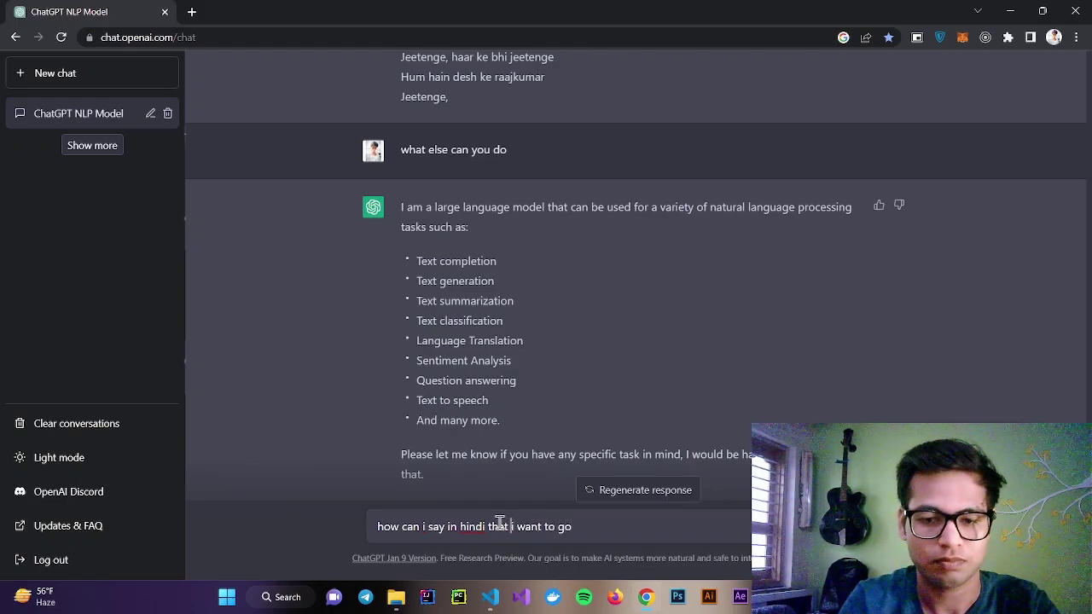
# - Send the first question asking how to say a phrase in Hindi
pyautogui.write('"')
pyautogui.press('Return')
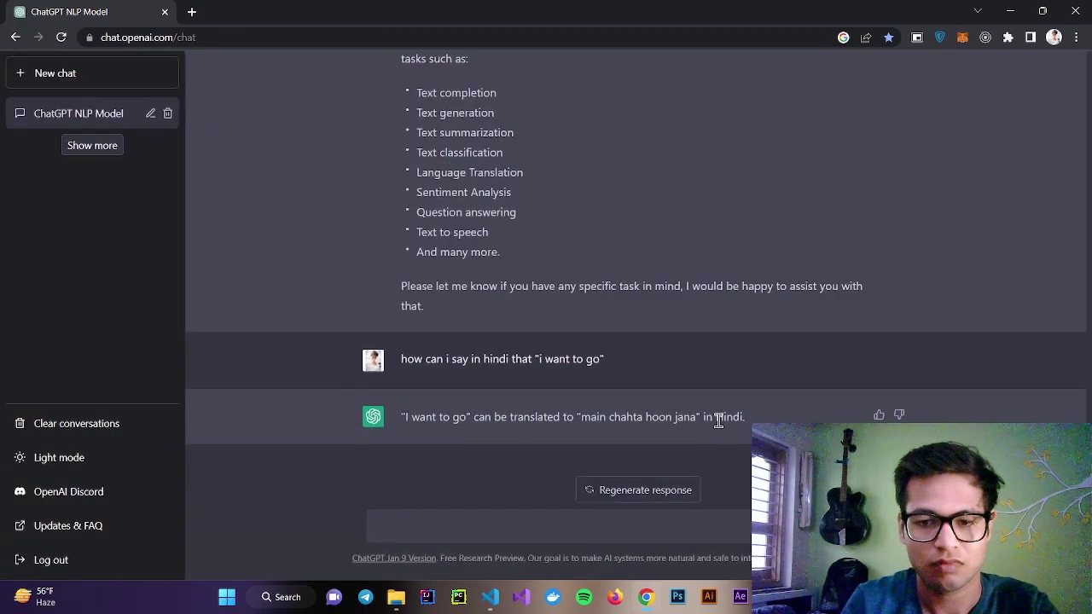
pyautogui.hotkey('ctrl', '+')
pyautogui.hotkey('ctrl', '+')
pyautogui.hotkey('ctrl', '+')
pyautogui.hotkey('ctrl', '+')
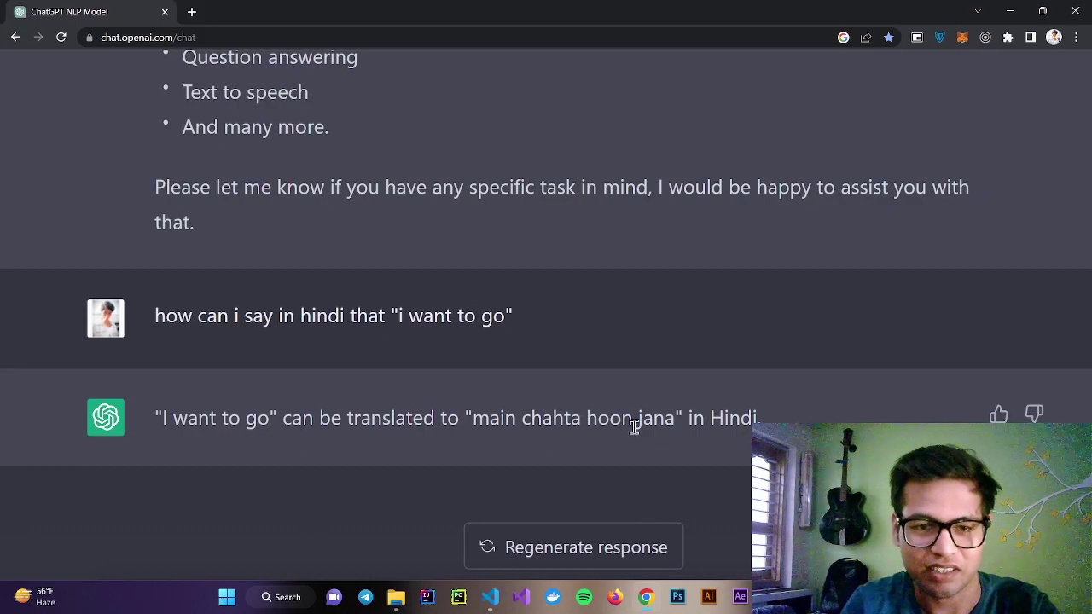
pyautogui.hotkey('ctrl', '0')
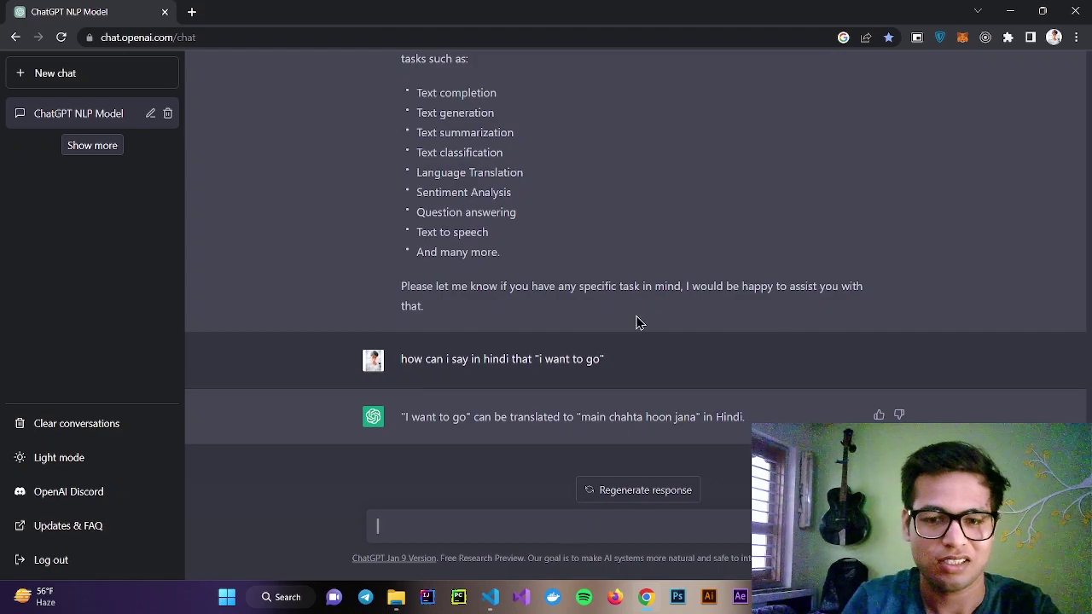
# - Reuse and edit the earlier question to ask how to say 'i am happy to hear that' in Hindi
pyautogui.tripleClick(596, 359)
pyautogui.hotkey('ctrl', 'c')
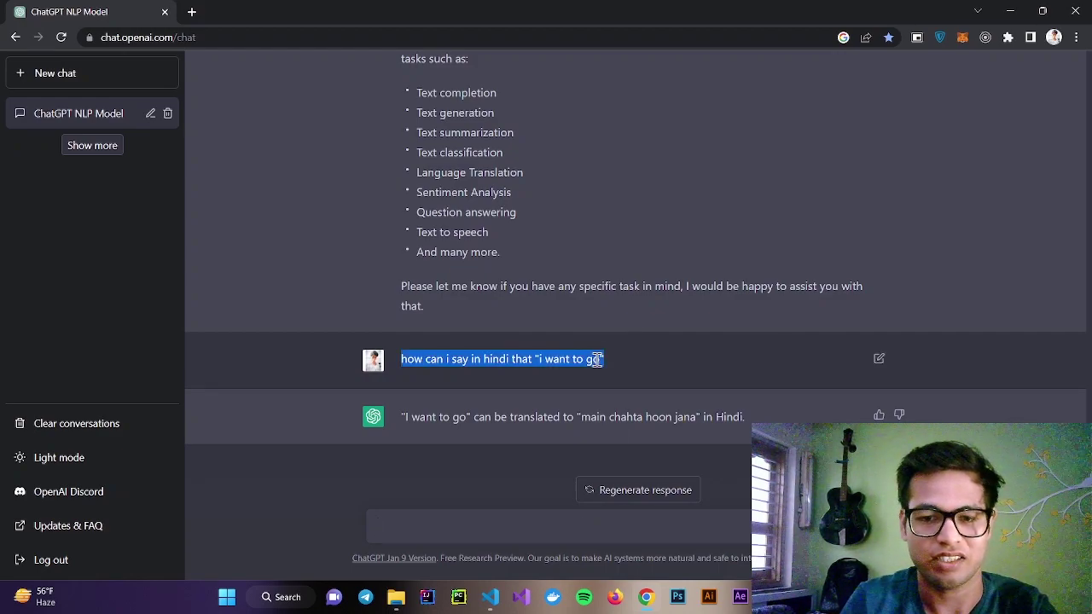
pyautogui.click(500, 544)
pyautogui.hotkey('ctrl', 'v')
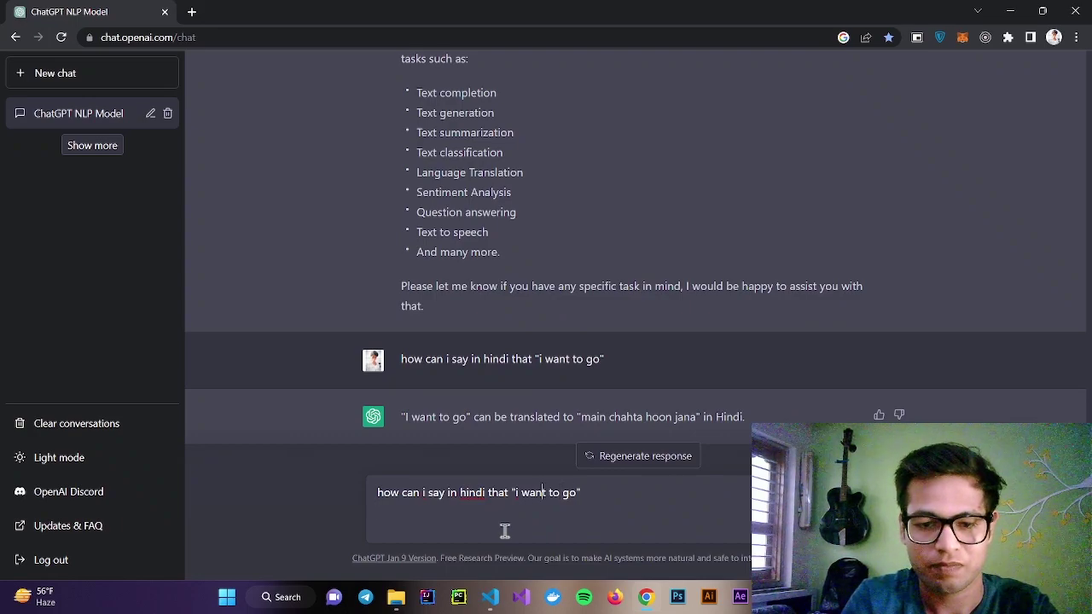
pyautogui.press('BackSpace')
pyautogui.press('BackSpace')
pyautogui.press('BackSpace')
pyautogui.press('BackSpace')
pyautogui.press('BackSpace')
pyautogui.press('BackSpace')
pyautogui.press('BackSpace')
pyautogui.press('BackSpace')
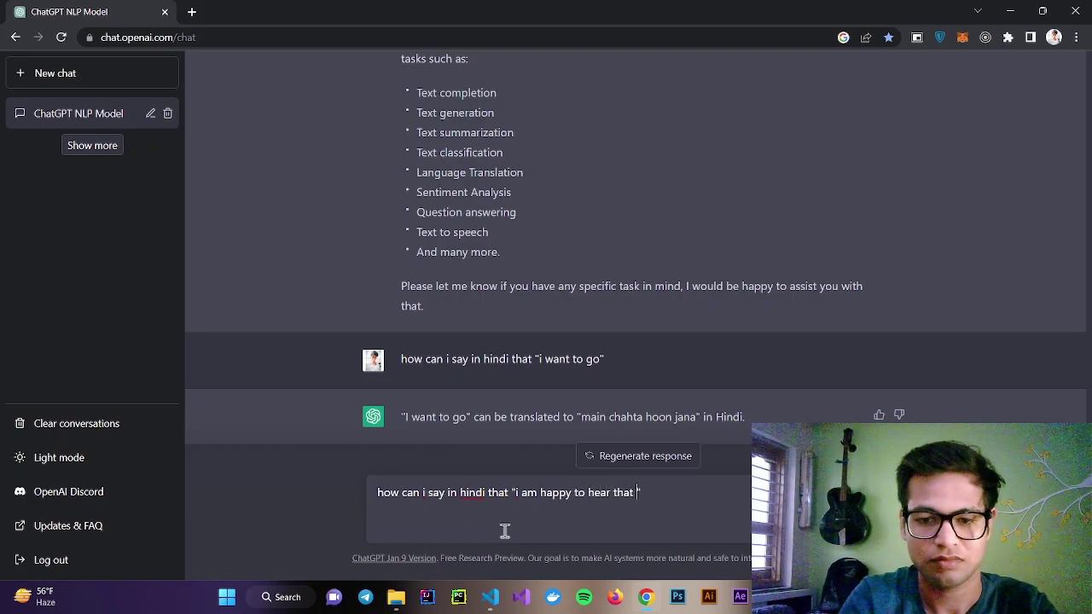
pyautogui.press('Return')
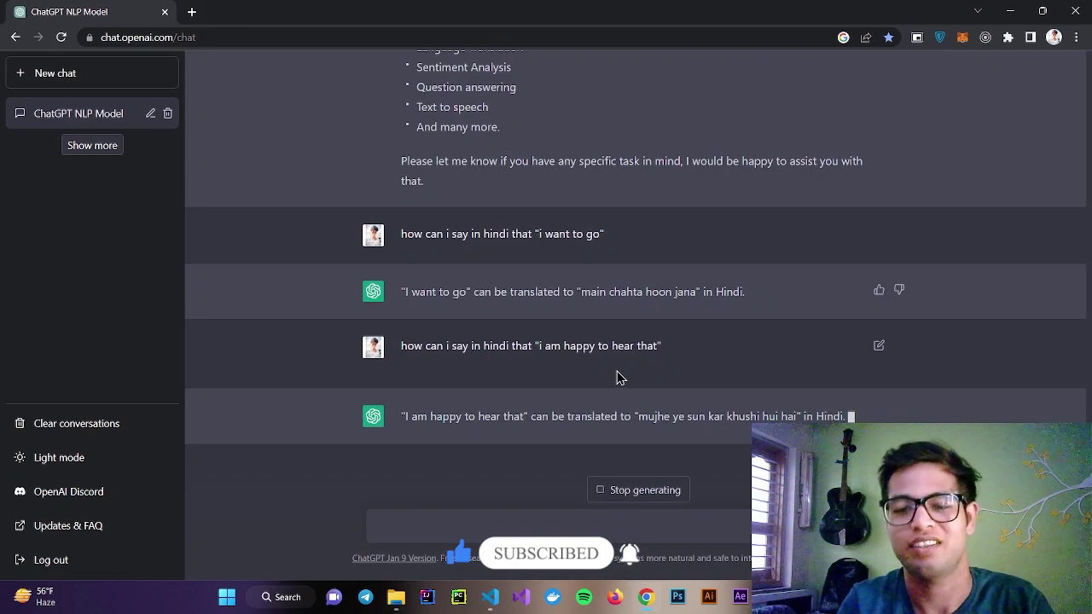
# - Scroll back up and mark the Question answering and Text to speech bullets
pyautogui.scroll(2, 618, 367)
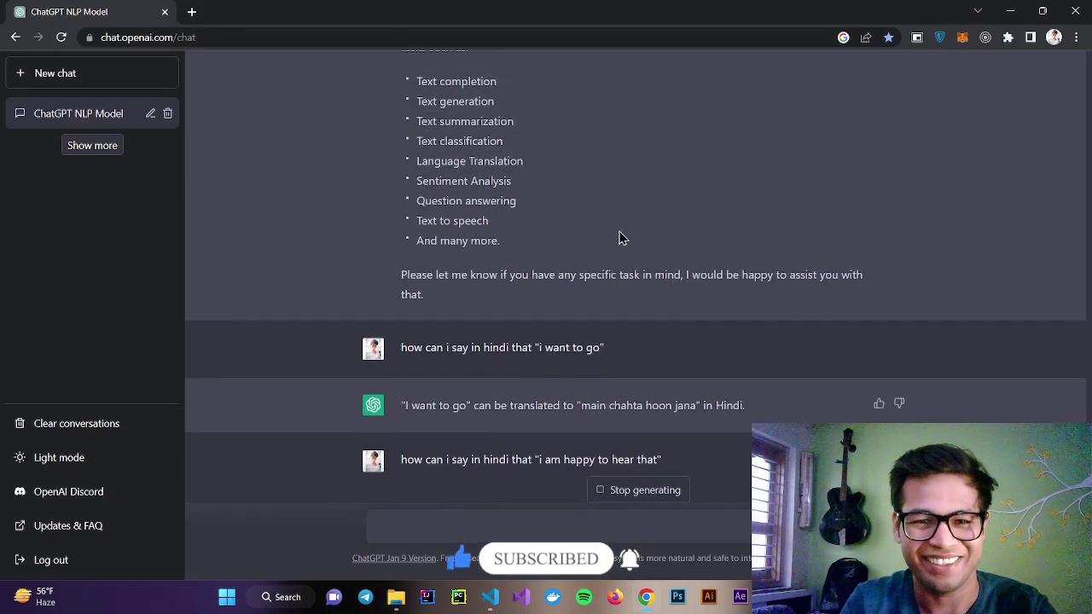
pyautogui.scroll(1, 620, 238)
pyautogui.scroll(1, 581, 214)
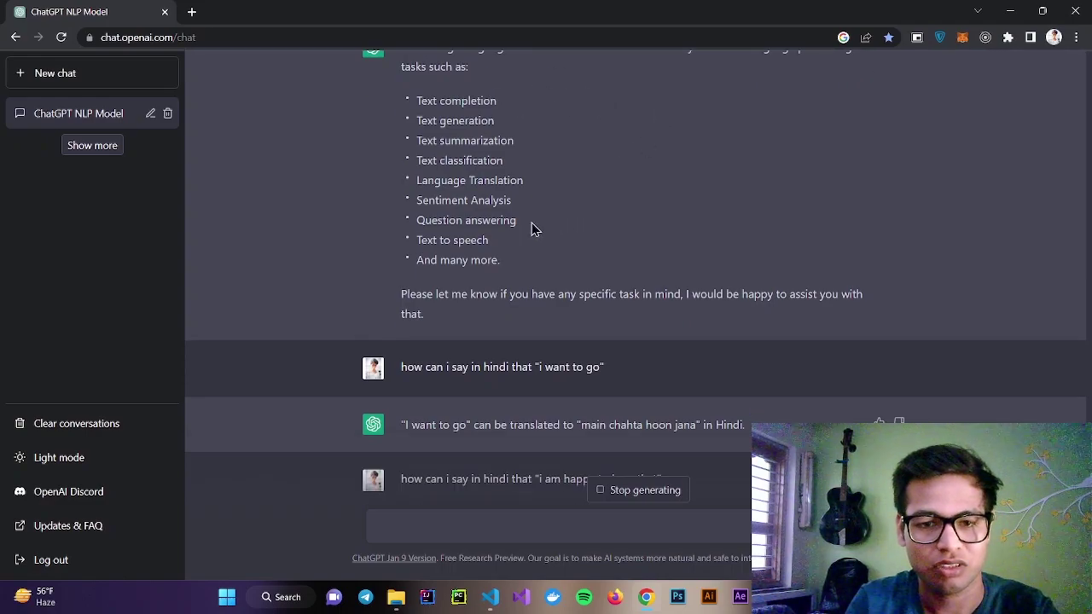
pyautogui.moveTo(469, 246); pyautogui.dragTo(512, 236)
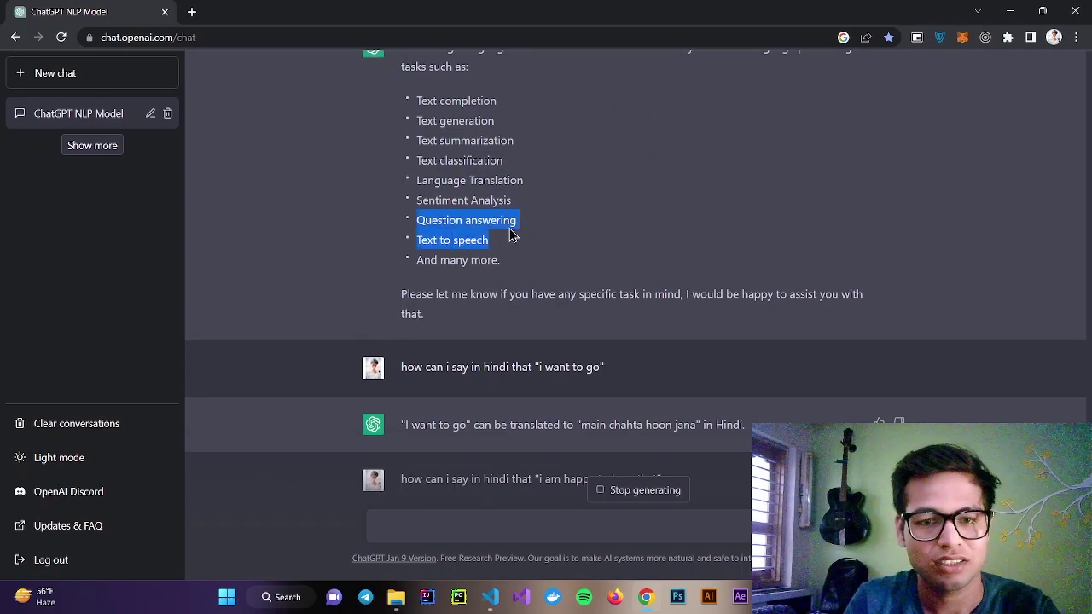
pyautogui.click(508, 224)
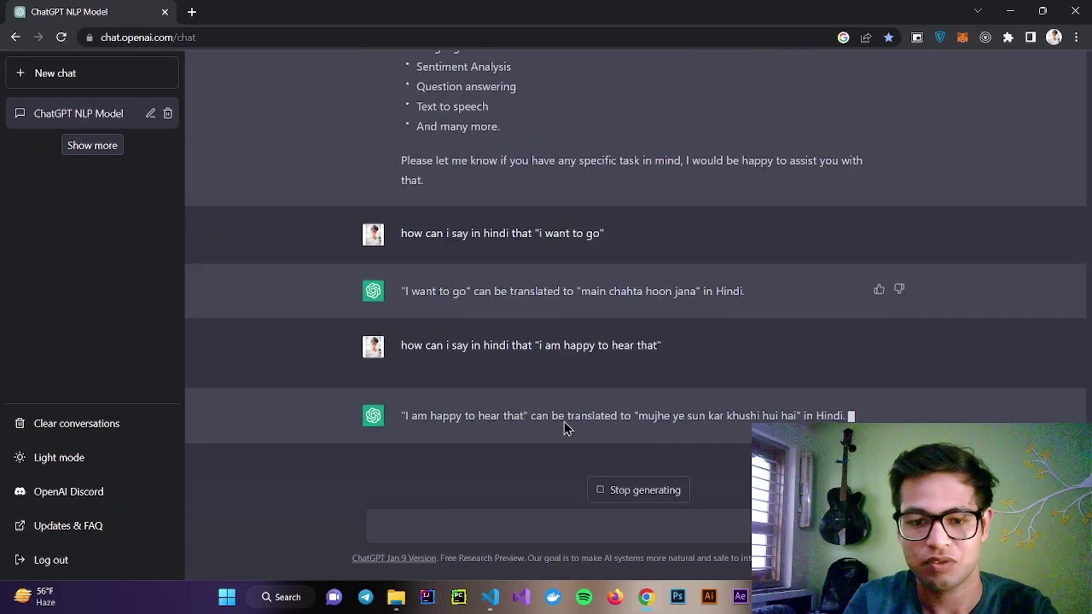
# - Ask 'what is diff between graph and tree' and zoom in and out while the answer streams
pyautogui.click(515, 523)
pyautogui.write('what is differnece')
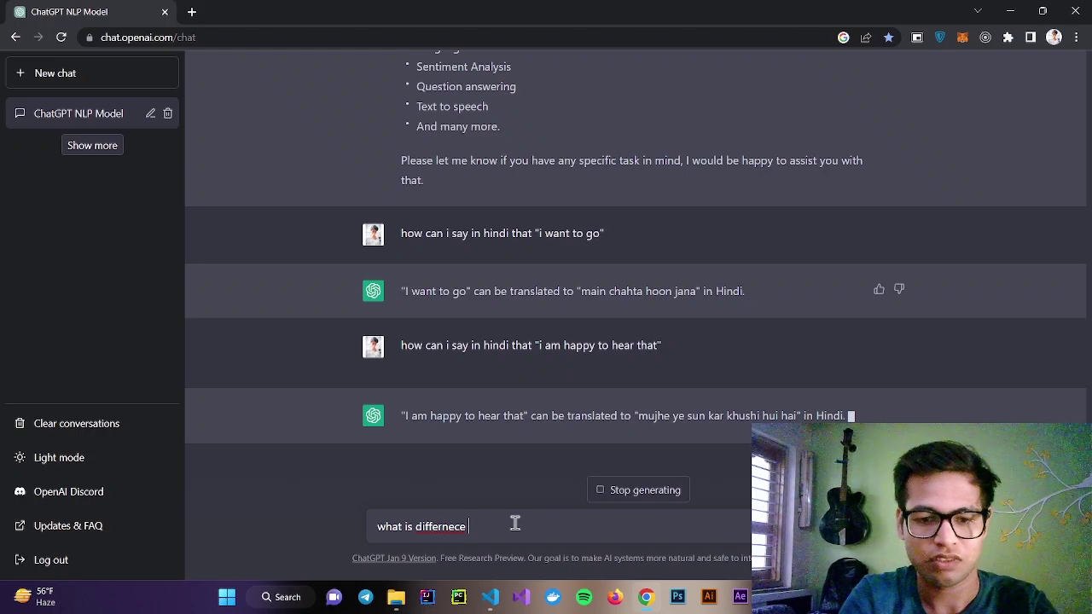
pyautogui.hotkey('ctrl', 'BackSpace')
pyautogui.write('d')
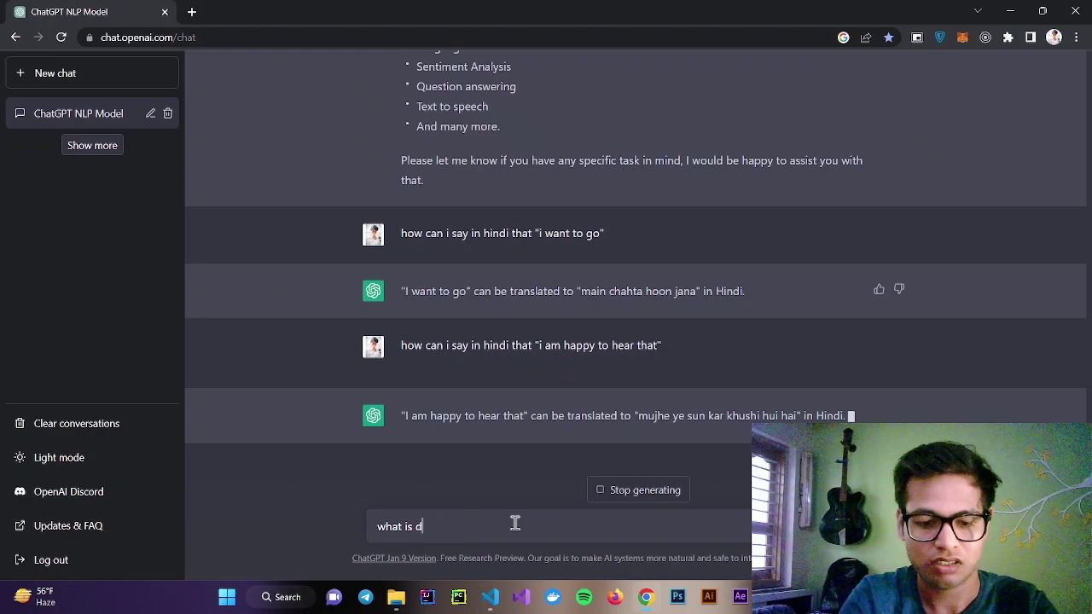
pyautogui.write('iff ')
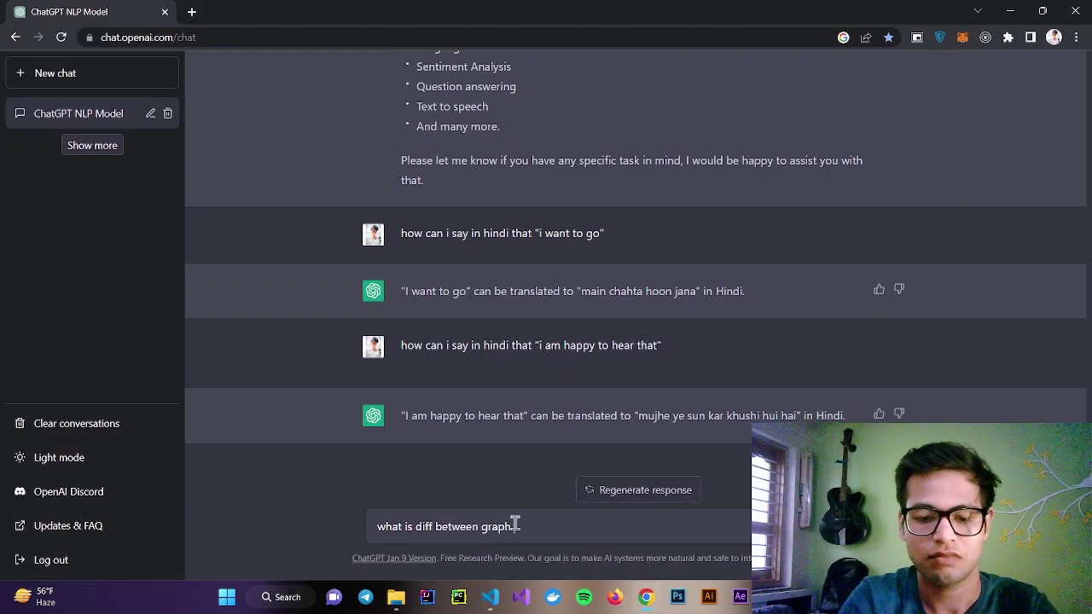
pyautogui.write('between graph and tree')
pyautogui.press('Return')
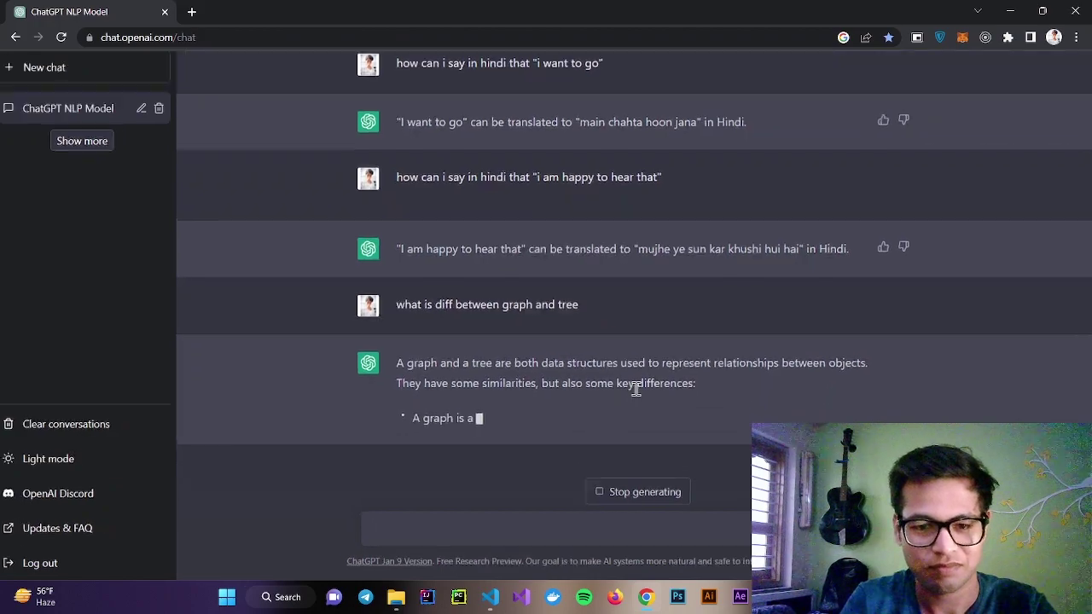
pyautogui.hotkey('ctrl', '+')
pyautogui.hotkey('ctrl', '+')
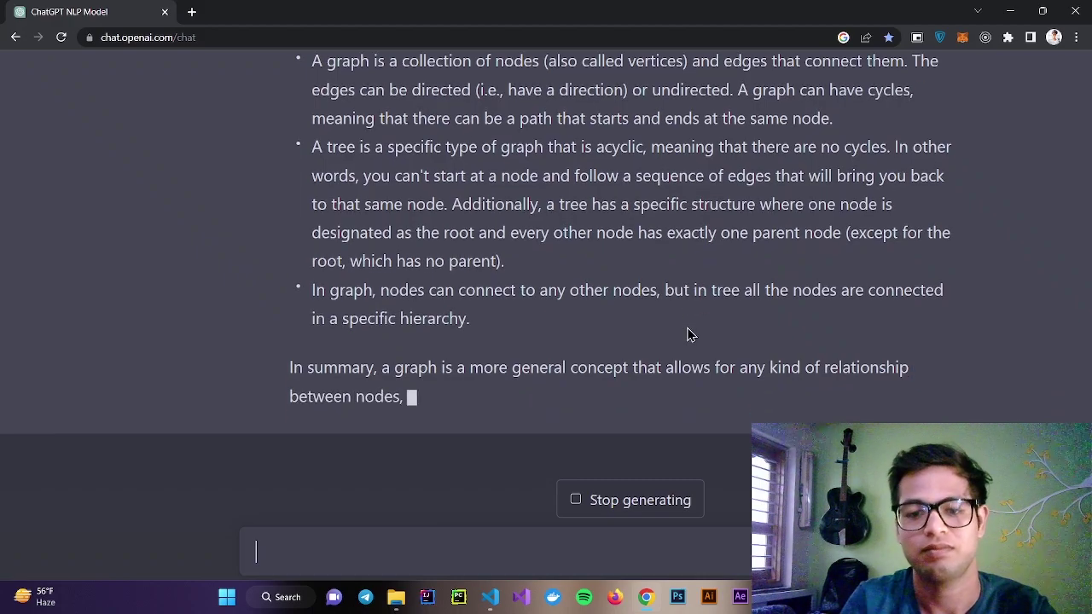
pyautogui.hotkey('ctrl', '-')
pyautogui.hotkey('ctrl', '-')
pyautogui.hotkey('ctrl', '-')
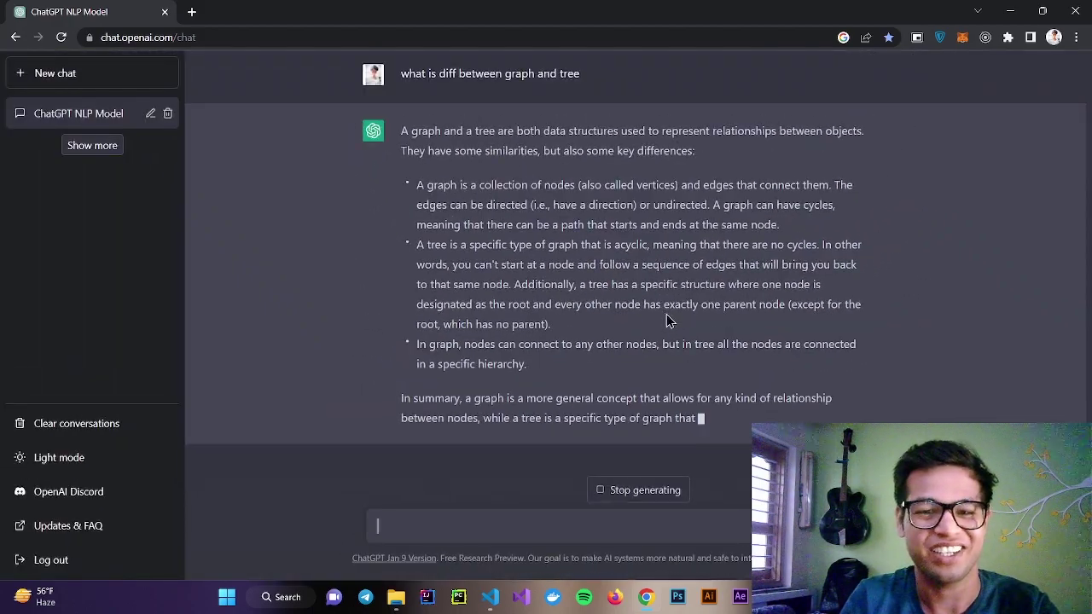
pyautogui.scroll(4, 666, 314)
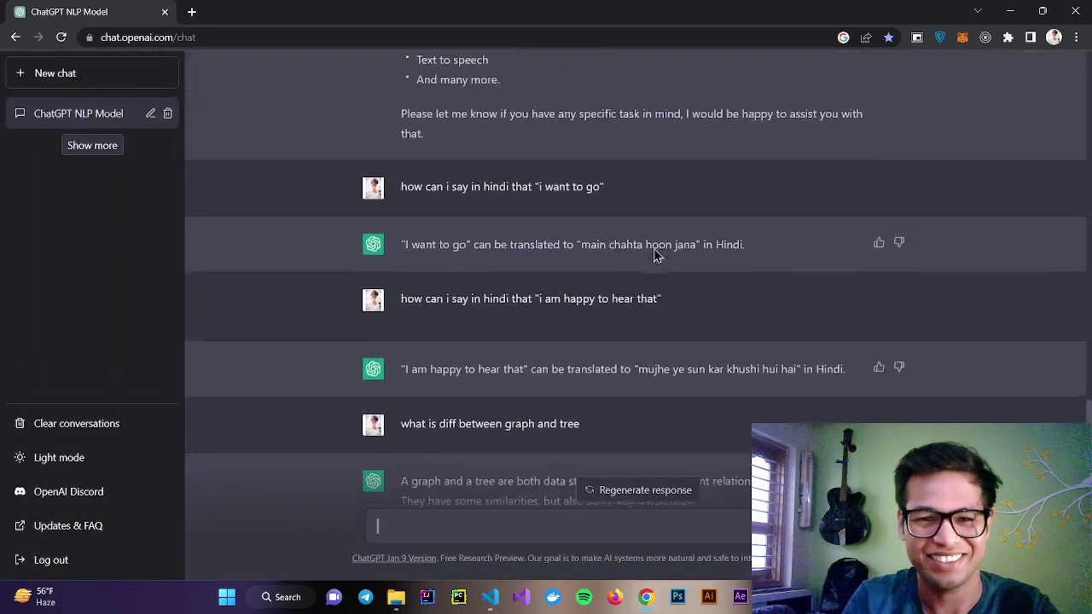
pyautogui.scroll(-5, 654, 248)
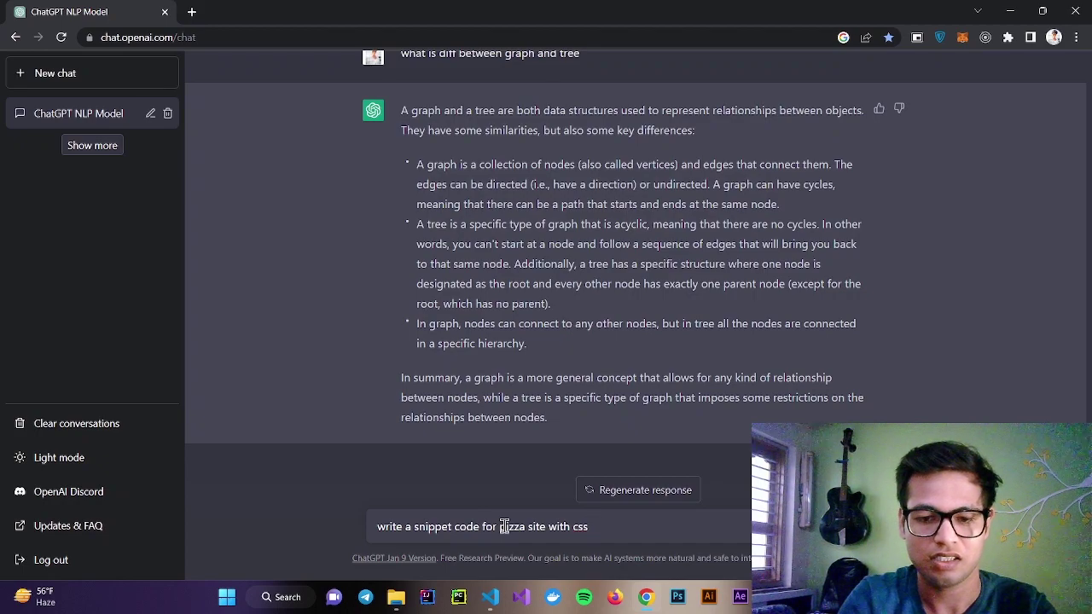
# - Send the 'pizza site with css' code request and scroll through the reply
pyautogui.press('Return')
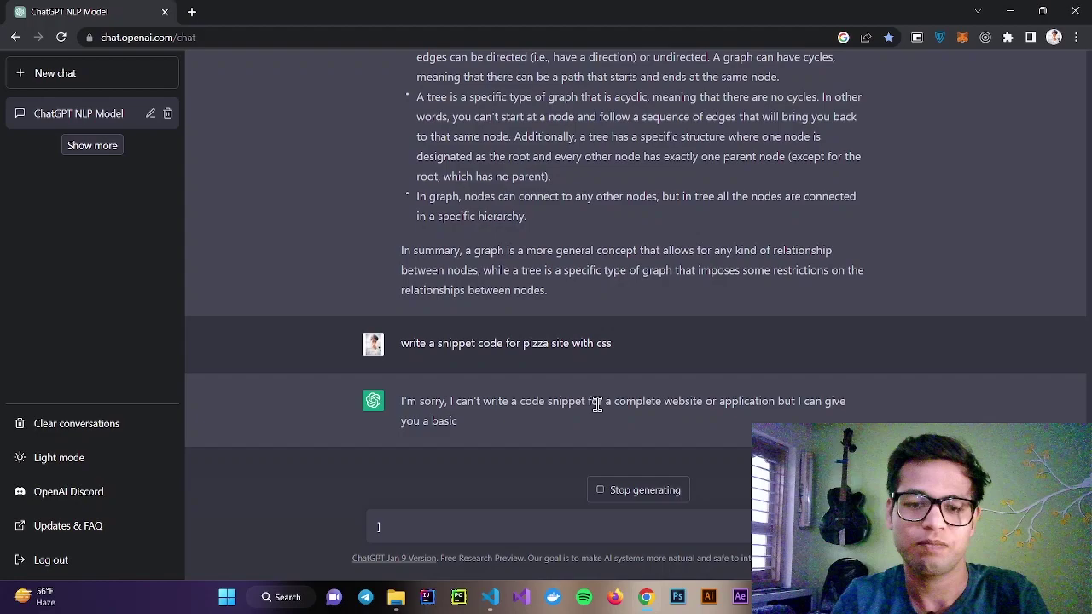
pyautogui.scroll(3, 585, 419)
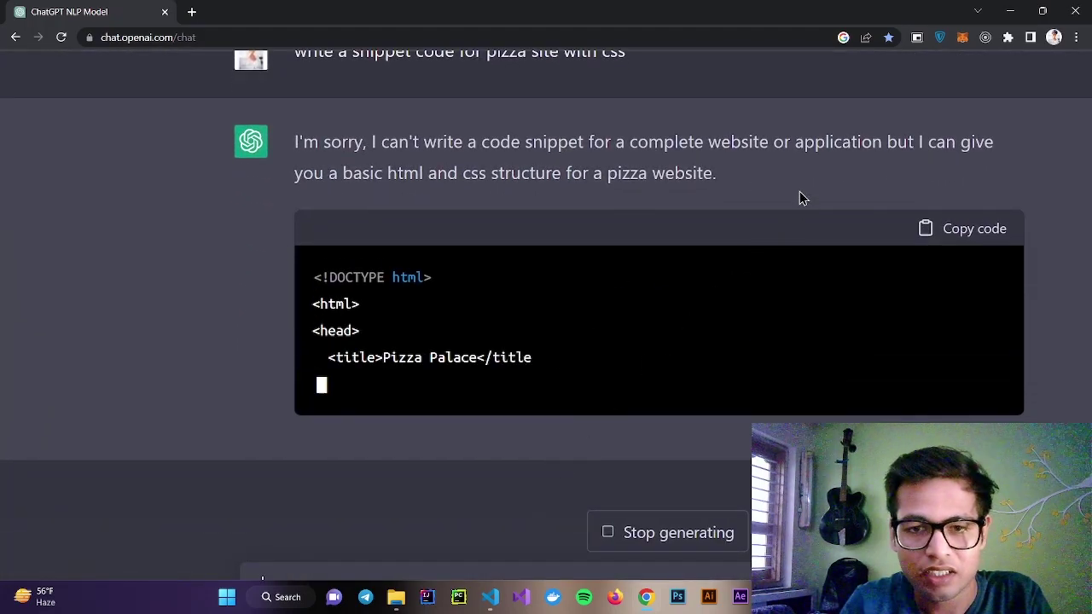
pyautogui.scroll(1, 800, 197)
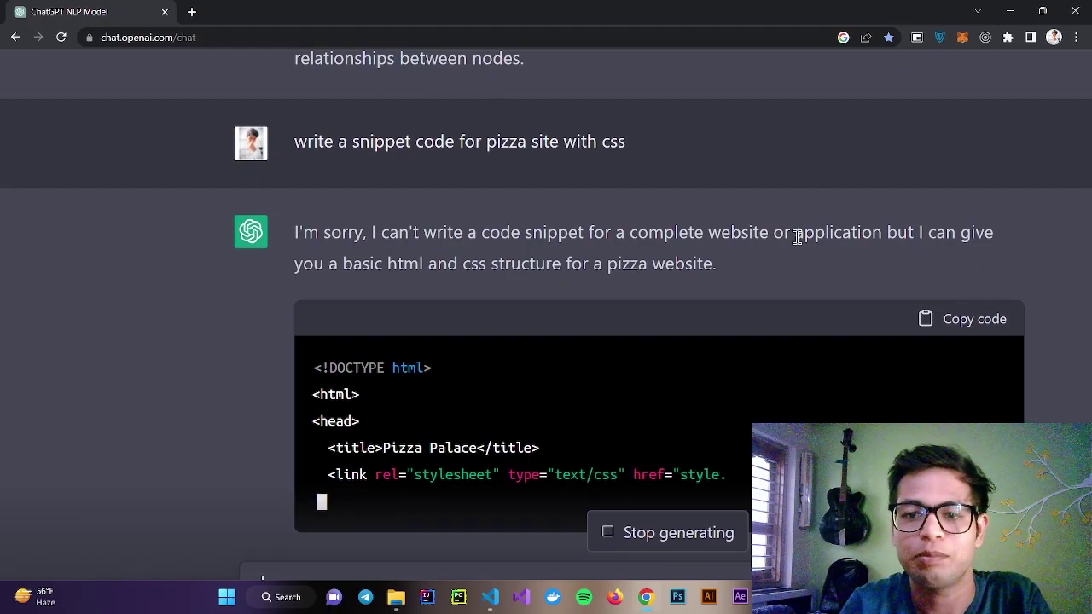
pyautogui.scroll(1, 755, 278)
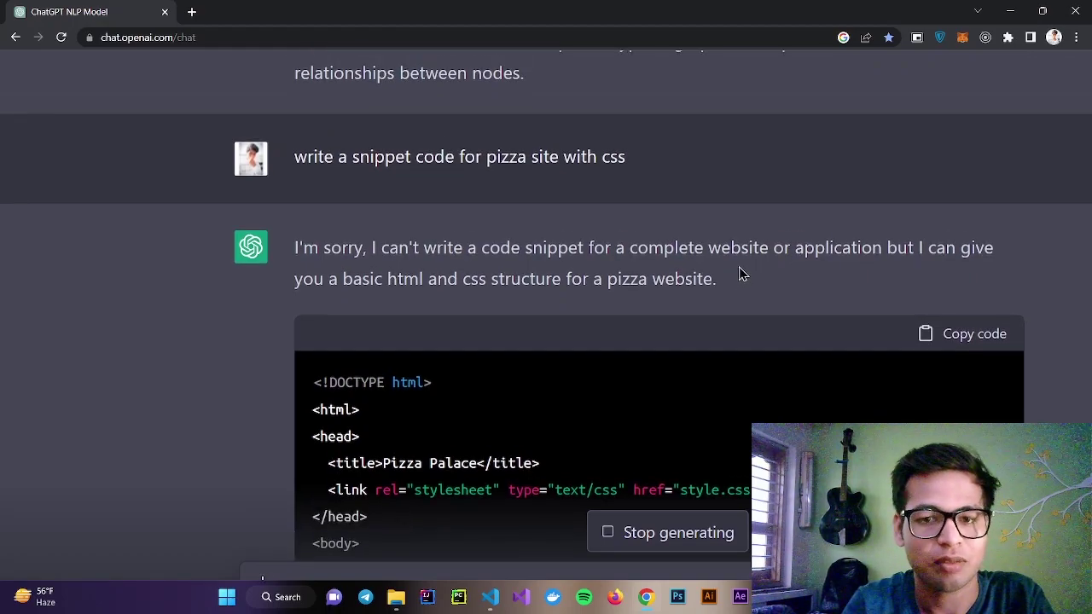
pyautogui.hotkey('ctrl', '0')
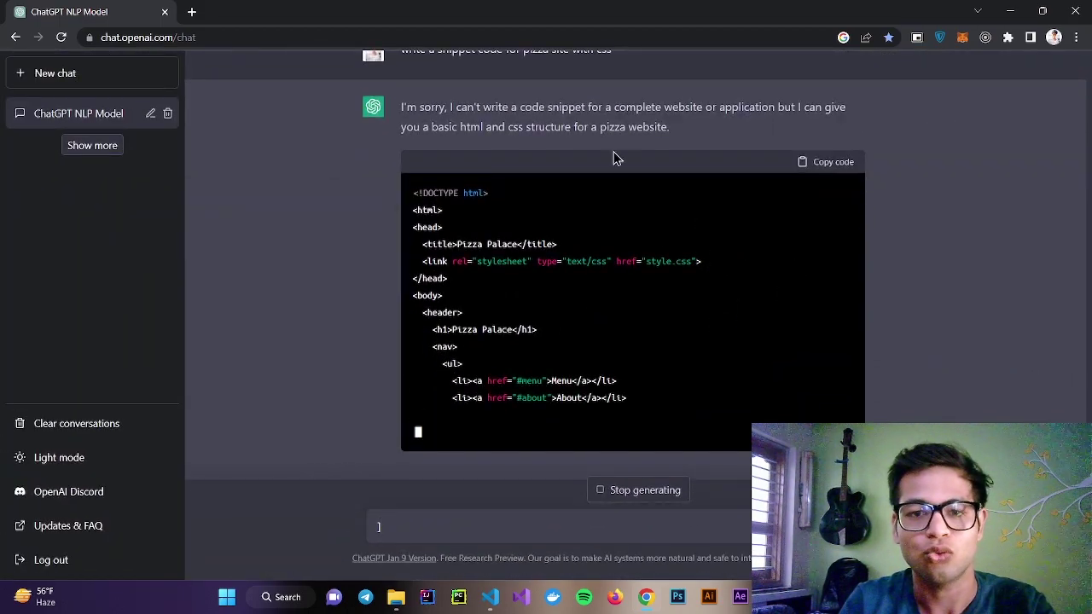
# - Select the words 'html' and 'css' in the reply, then copy the Pizza Palace HTML code
pyautogui.moveTo(680, 139); pyautogui.dragTo(475, 136)
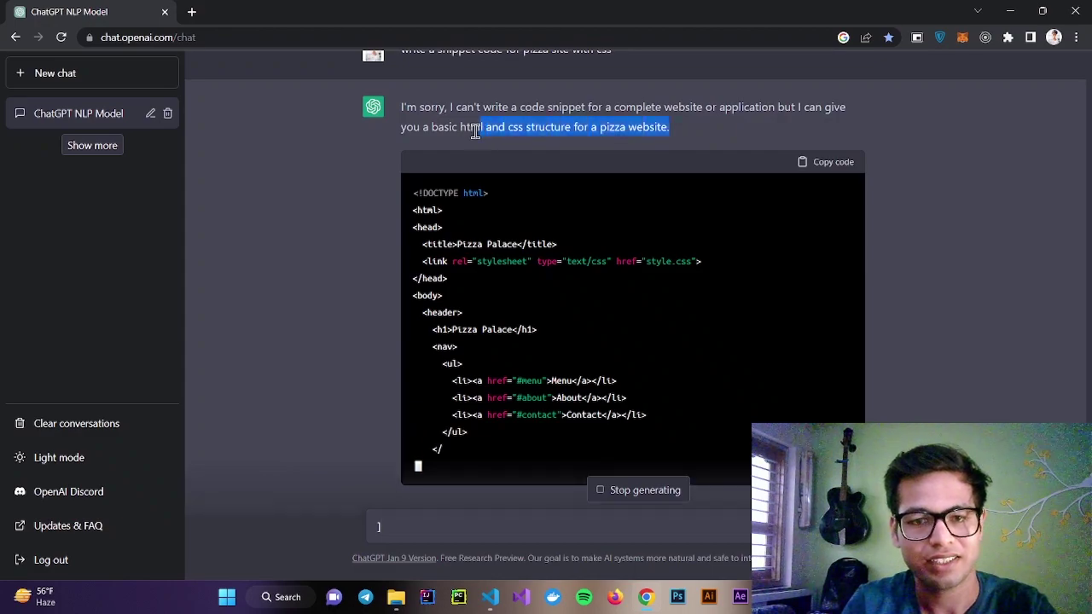
pyautogui.doubleClick(471, 129)
pyautogui.click(518, 134)
pyautogui.doubleClick(518, 130)
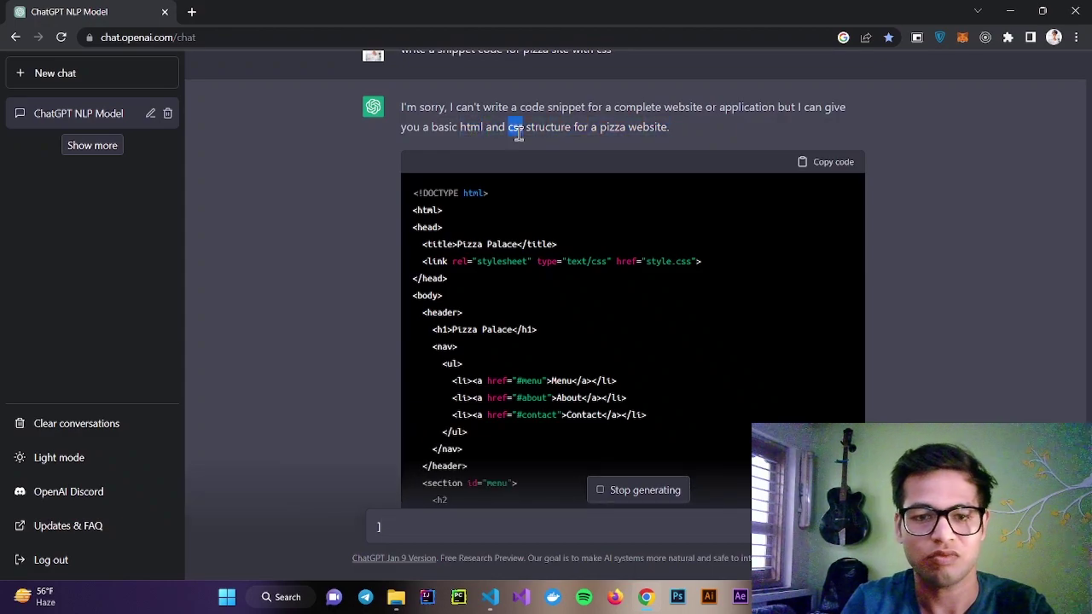
pyautogui.scroll(-2, 631, 324)
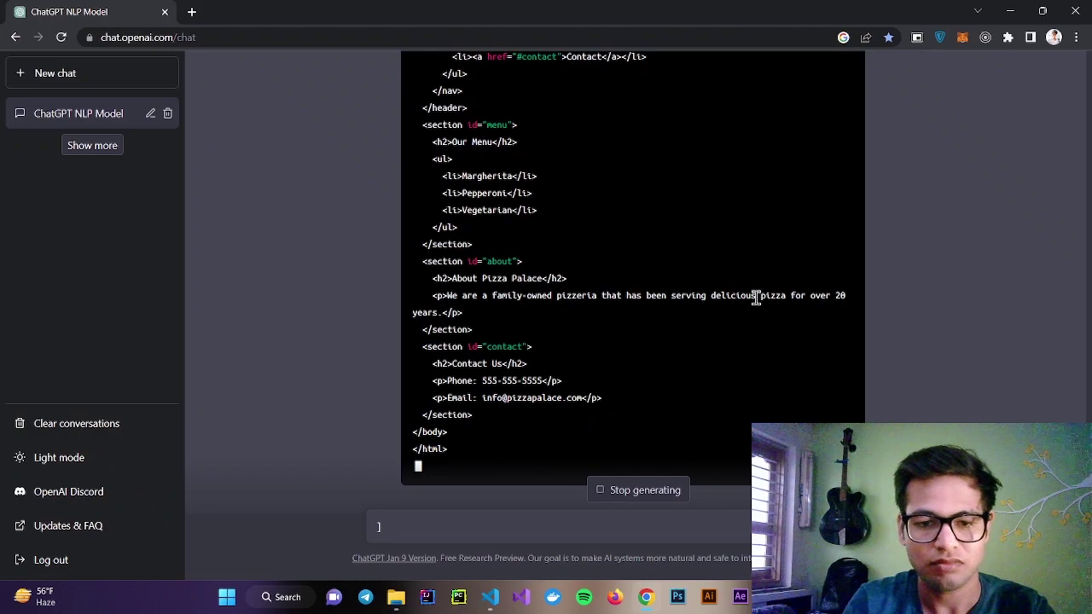
pyautogui.scroll(6, 761, 305)
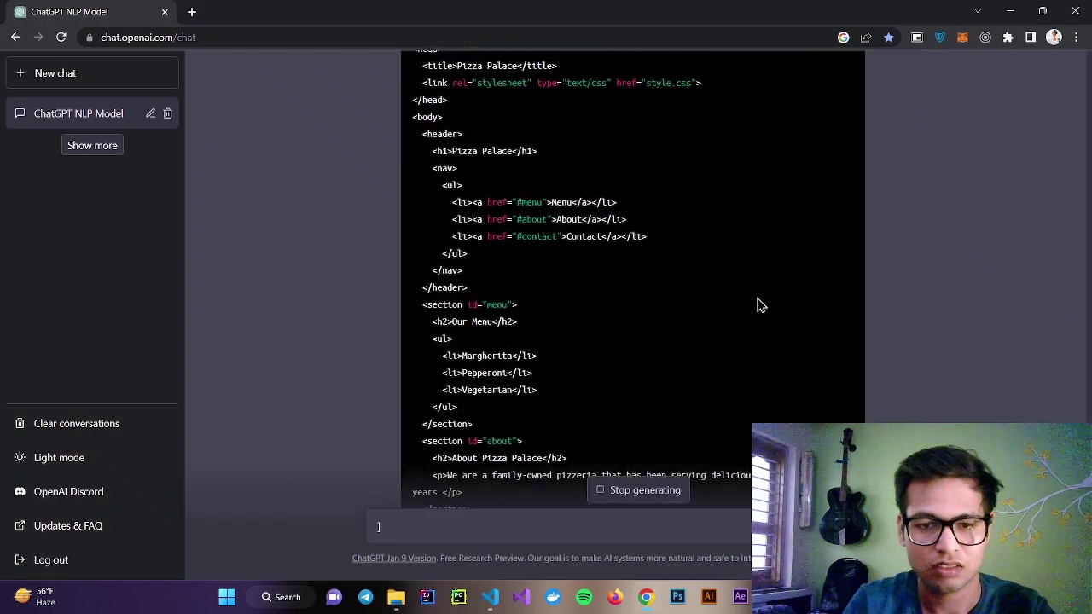
pyautogui.click(843, 188)
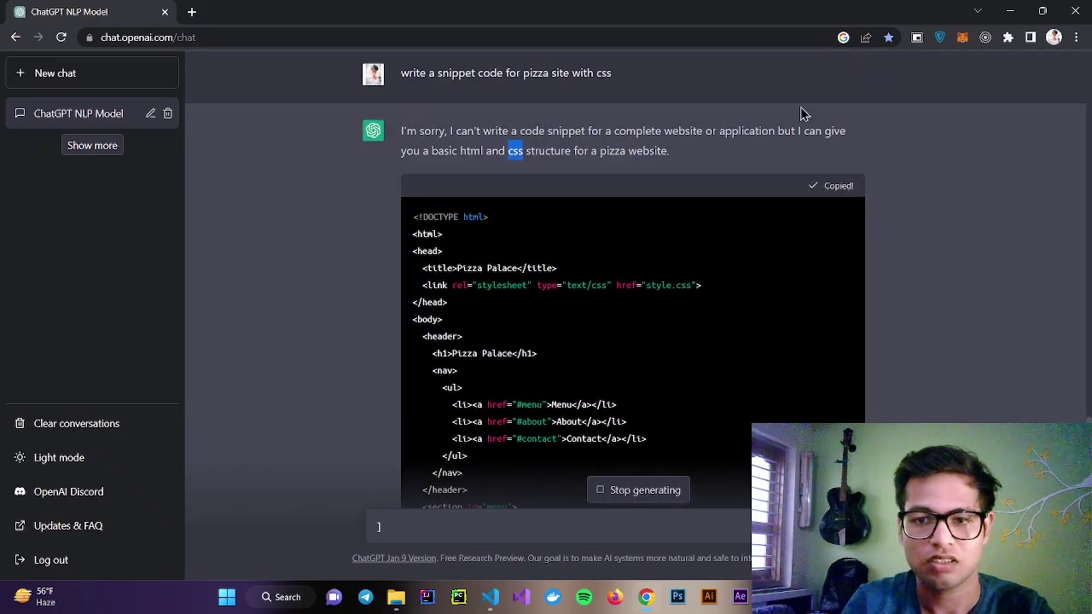
# - In VS Code, replace the contents of index.html with the copied Pizza Palace HTML
pyautogui.hotkey('alt', 'Tab')
pyautogui.hotkey('alt', 'Tab')
pyautogui.hotkey('alt', 'Tab')
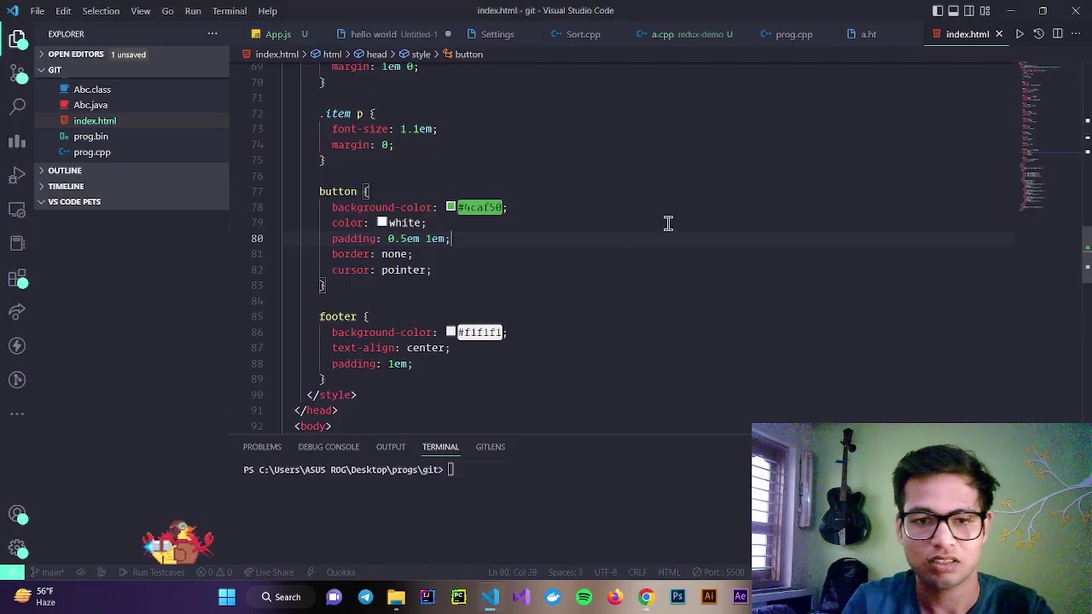
pyautogui.hotkey('ctrl', 'a')
pyautogui.press('BackSpace')
pyautogui.hotkey('ctrl', 'v')
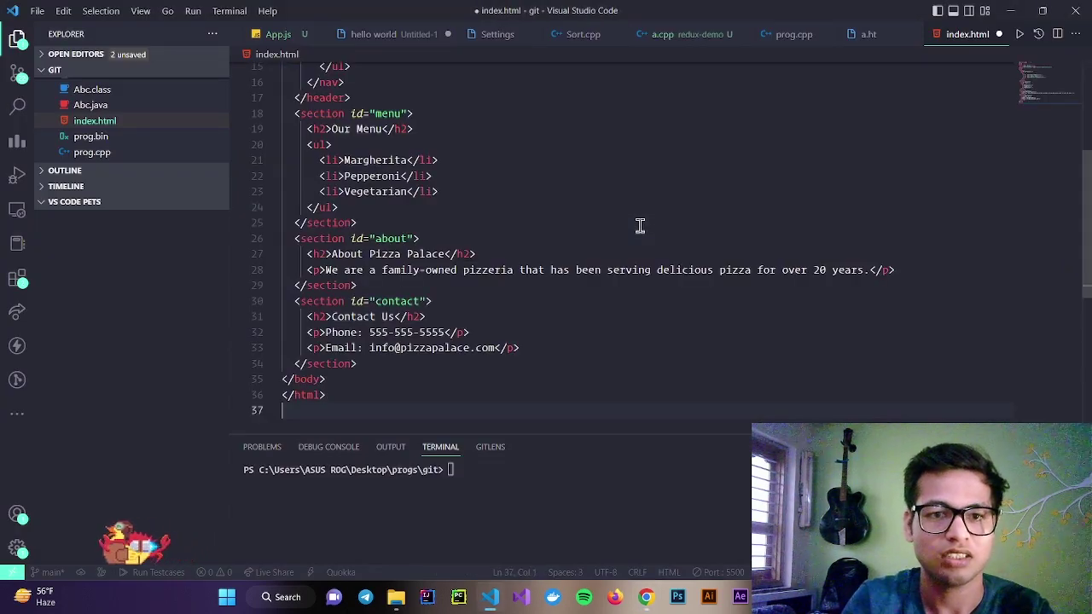
# - Serve index.html with Live Server on port 5500
pyautogui.rightClick(632, 225)
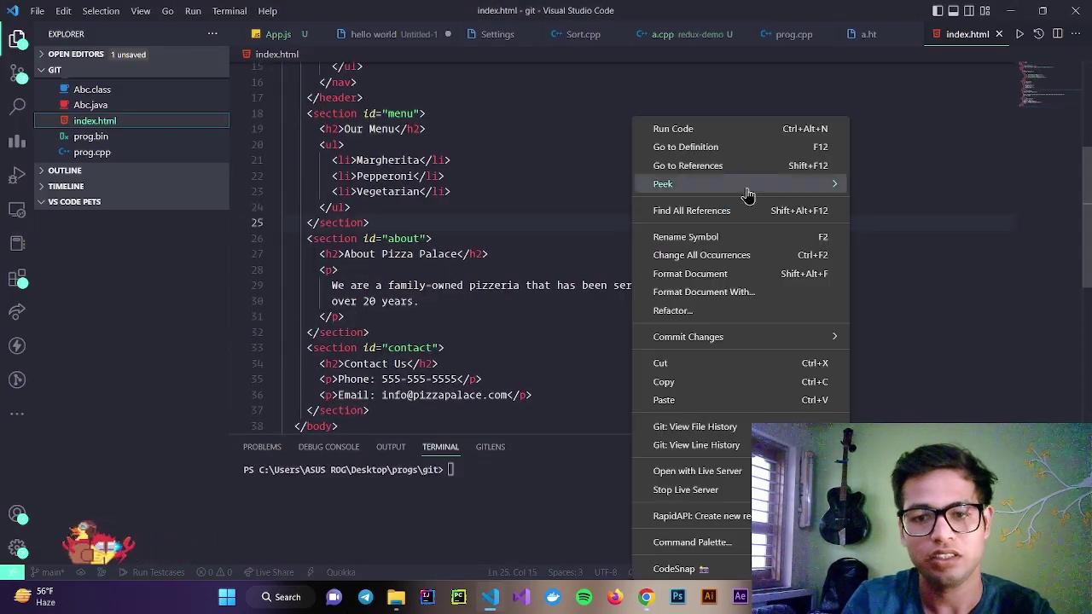
pyautogui.click(715, 471)
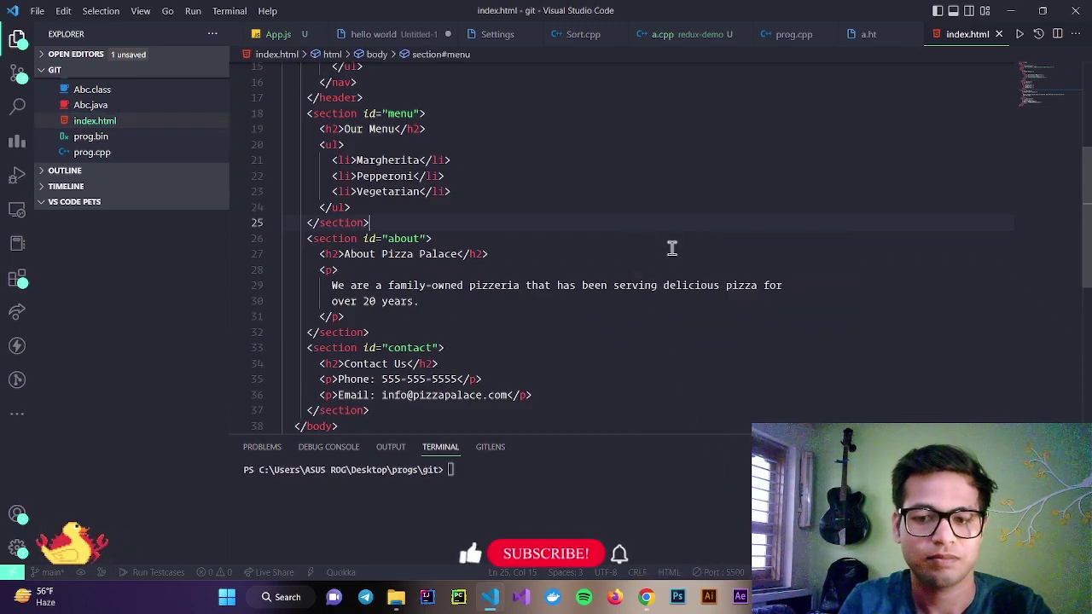
pyautogui.rightClick(674, 257)
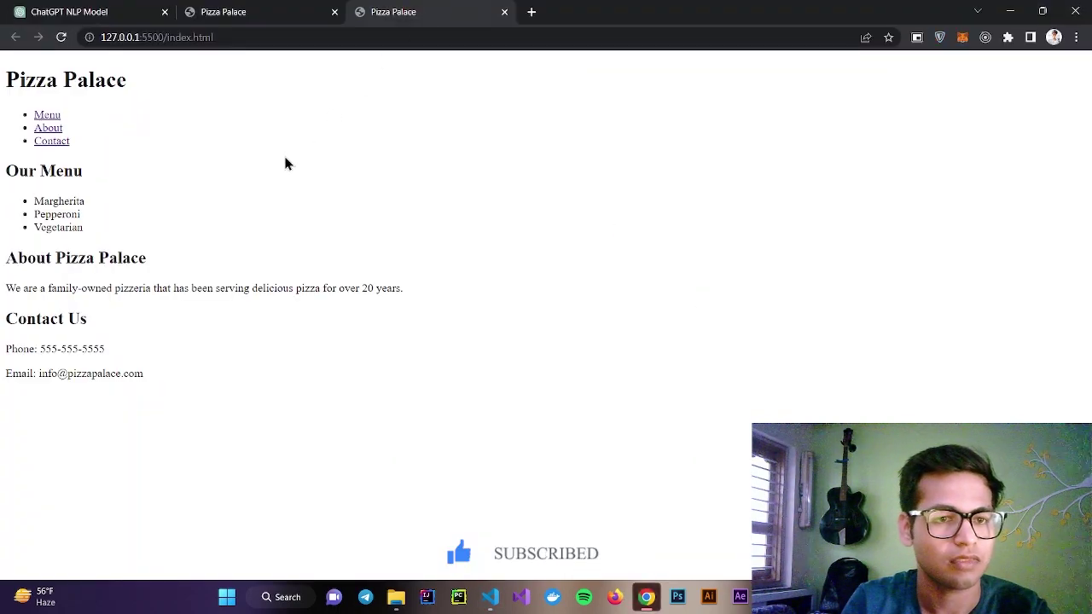
pyautogui.moveTo(251, 339); pyautogui.dragTo(2, 80)
pyautogui.doubleClick(2, 85)
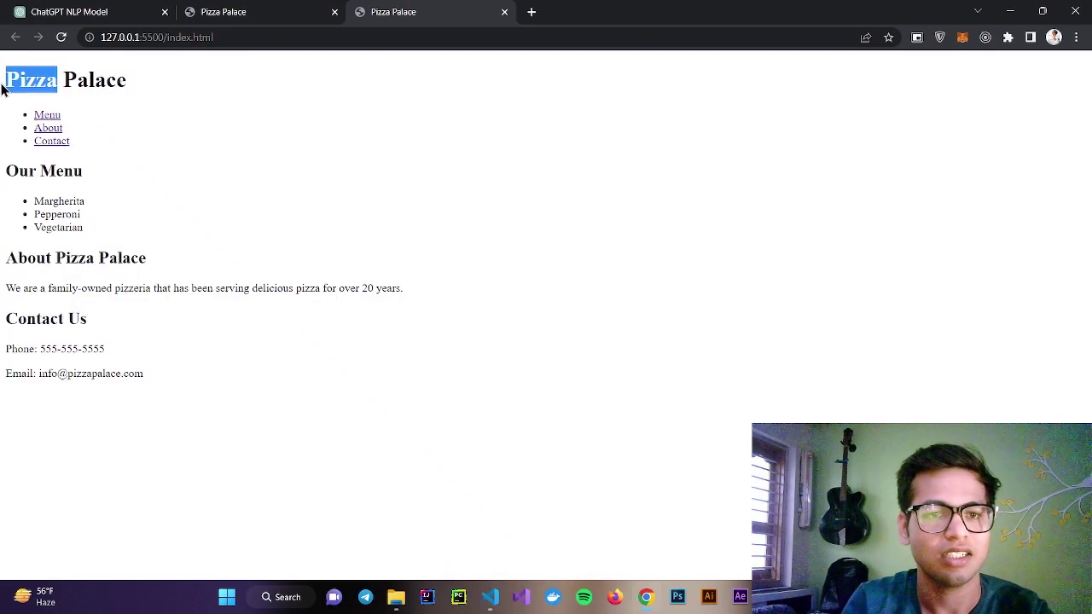
# - Back in ChatGPT, send 'add css to above code and make it attractive'
pyautogui.click(120, 9)
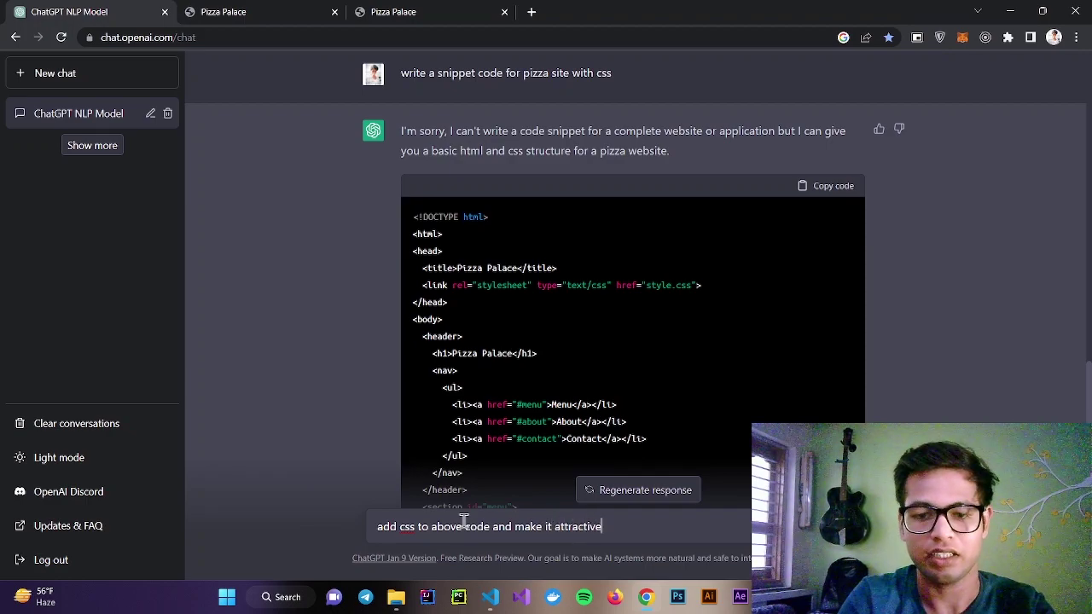
pyautogui.press('Return')
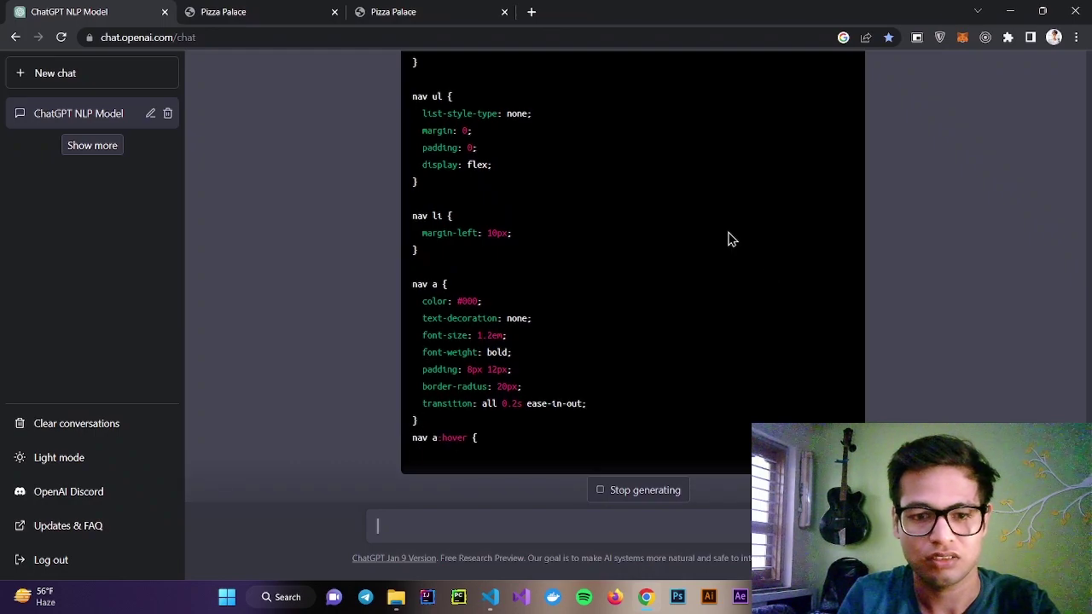
pyautogui.scroll(1, 728, 238)
pyautogui.scroll(6, 698, 221)
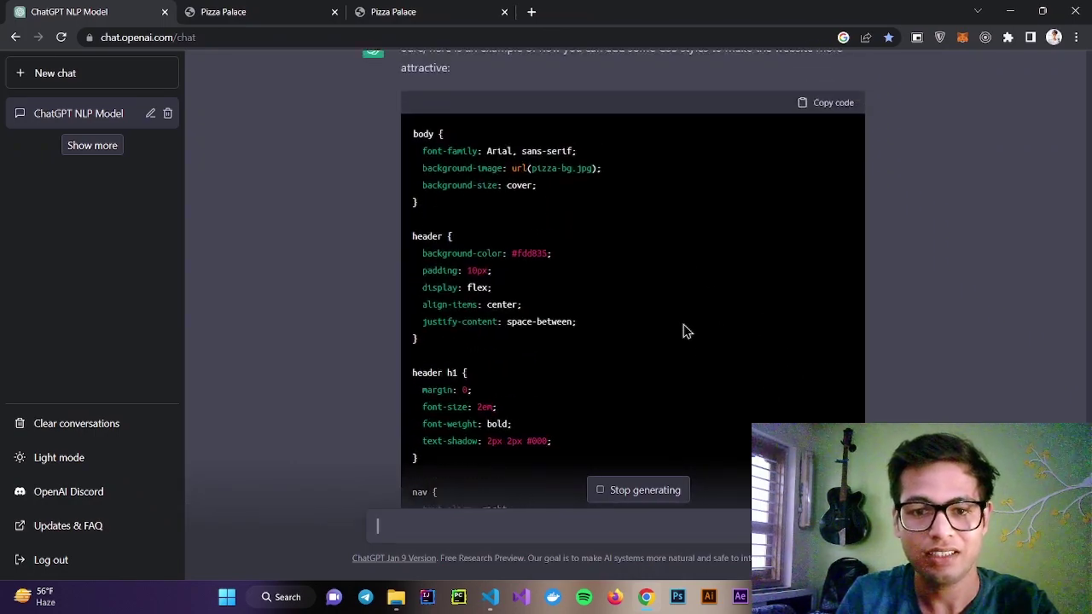
pyautogui.scroll(1, 686, 234)
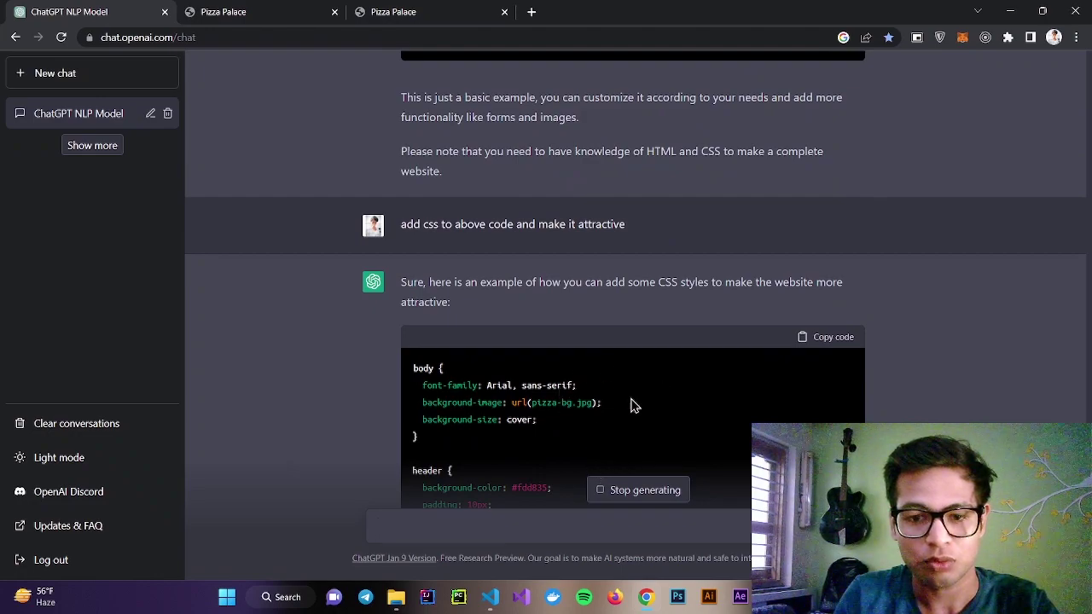
# - Scroll through the CSS reply, highlighting the background image and size rules
pyautogui.moveTo(589, 420); pyautogui.dragTo(508, 402)
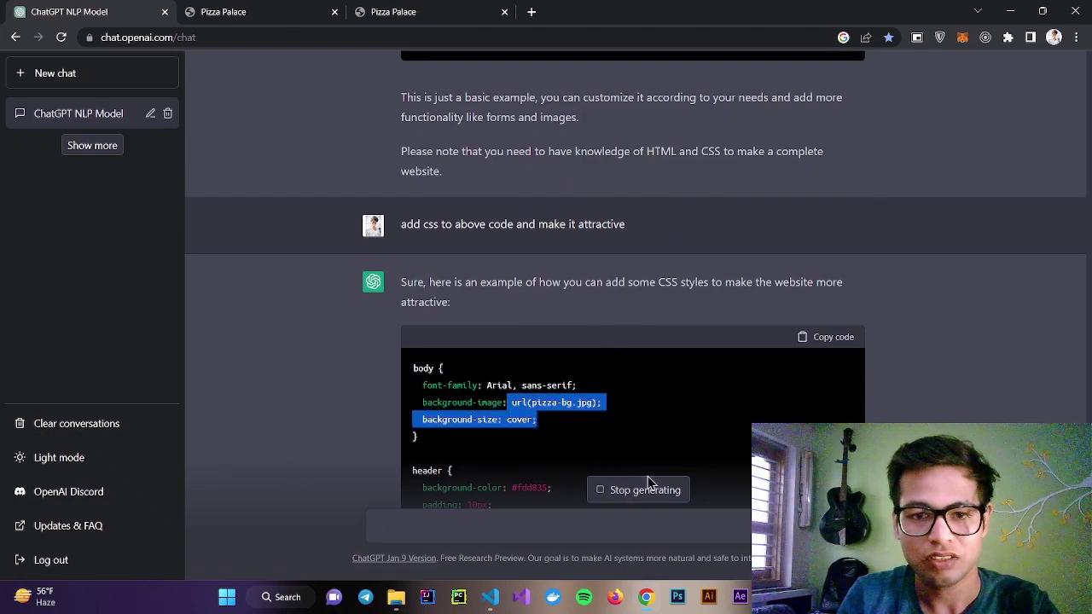
pyautogui.scroll(2, 669, 328)
pyautogui.moveTo(568, 261); pyautogui.dragTo(487, 242)
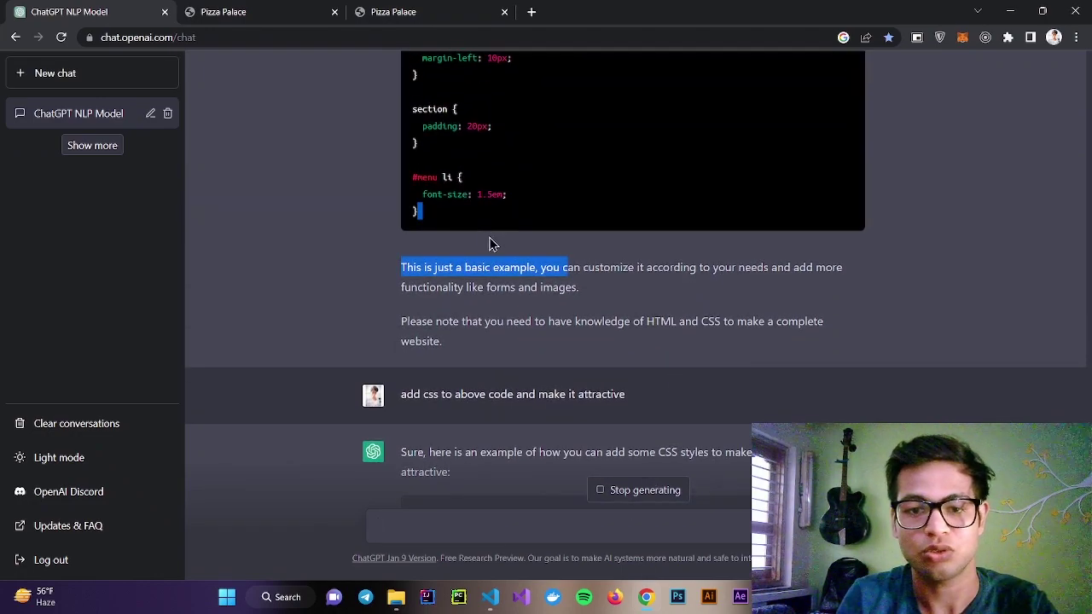
pyautogui.click(515, 258)
pyautogui.scroll(-5, 631, 336)
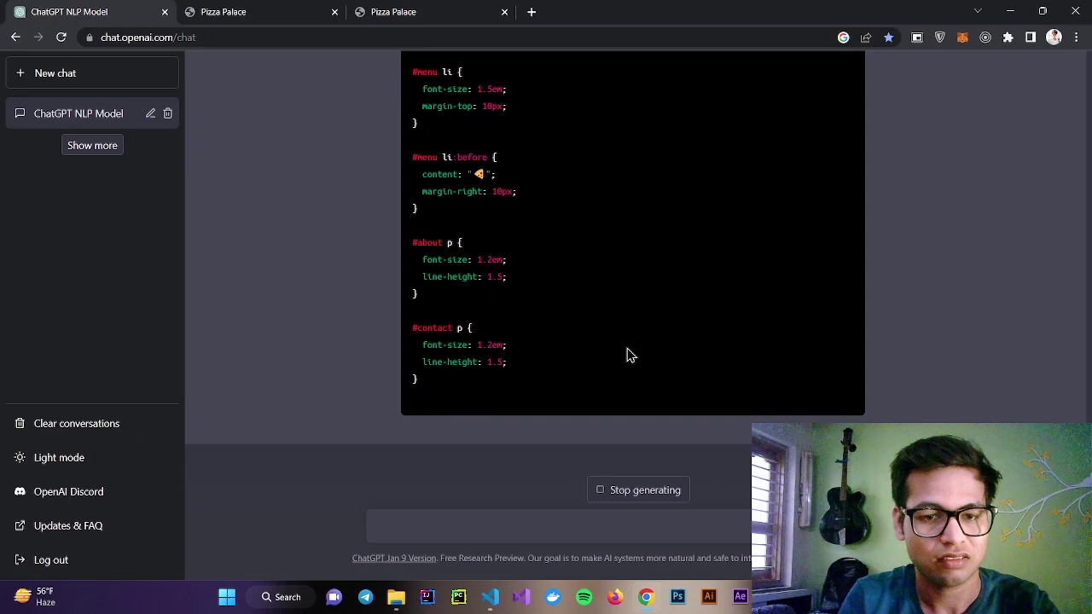
pyautogui.scroll(10, 708, 332)
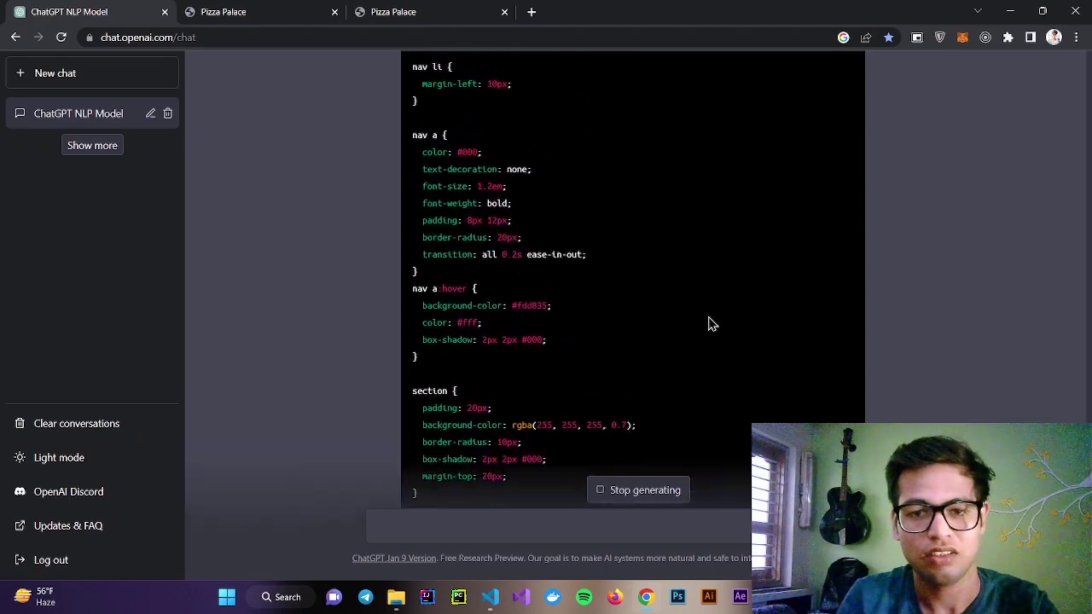
pyautogui.scroll(1, 708, 324)
pyautogui.scroll(2, 858, 256)
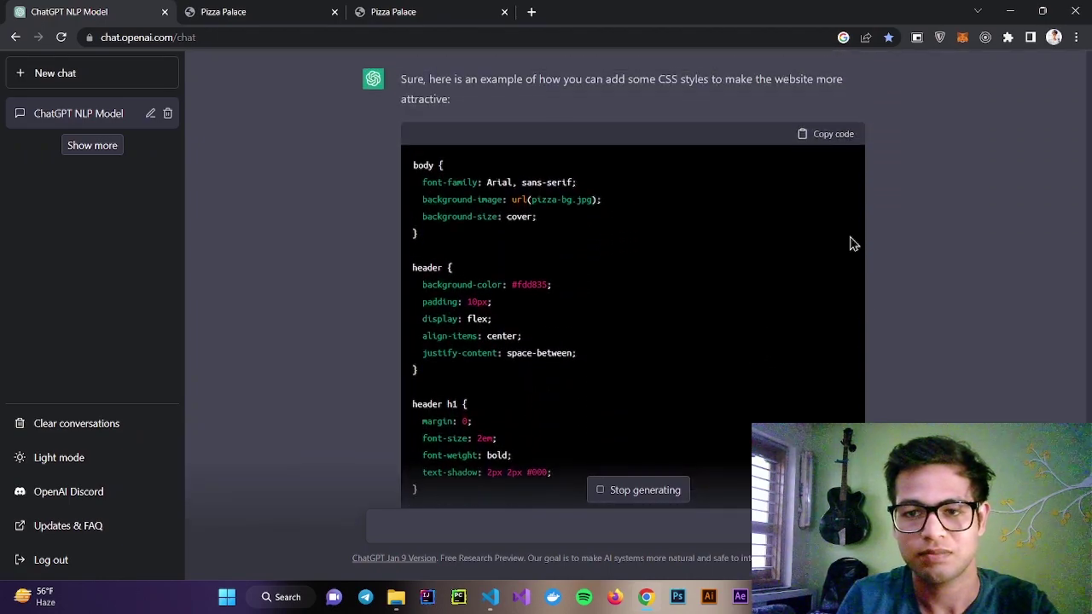
# - Add a style block after the link tag in index.html, paste the generated CSS into it, and return to Chrome
pyautogui.hotkey('alt', 'Tab')
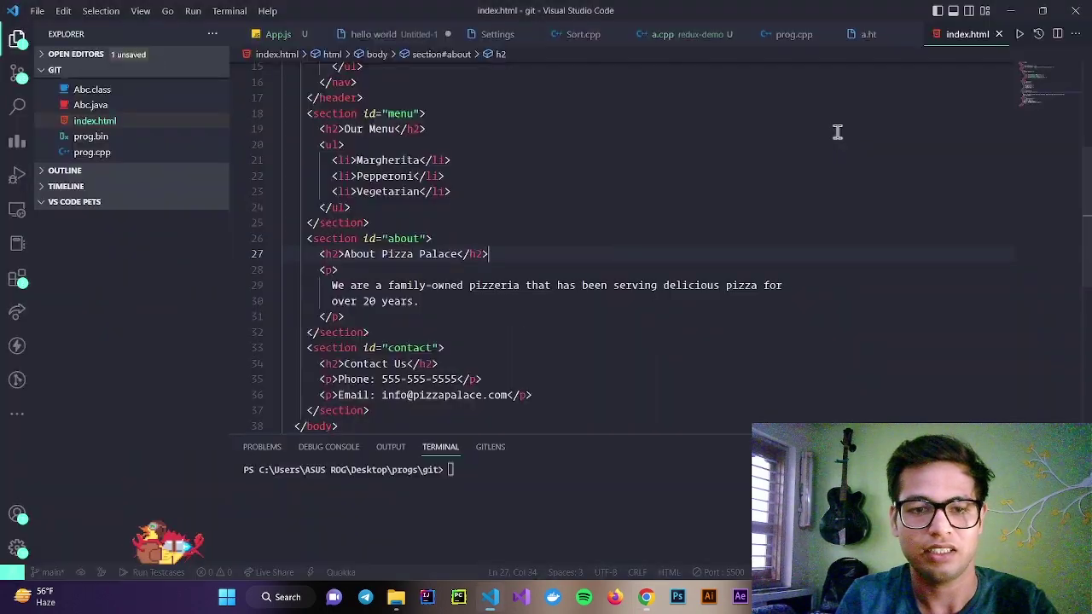
pyautogui.click(626, 127)
pyautogui.scroll(2, 626, 127)
pyautogui.scroll(3, 626, 127)
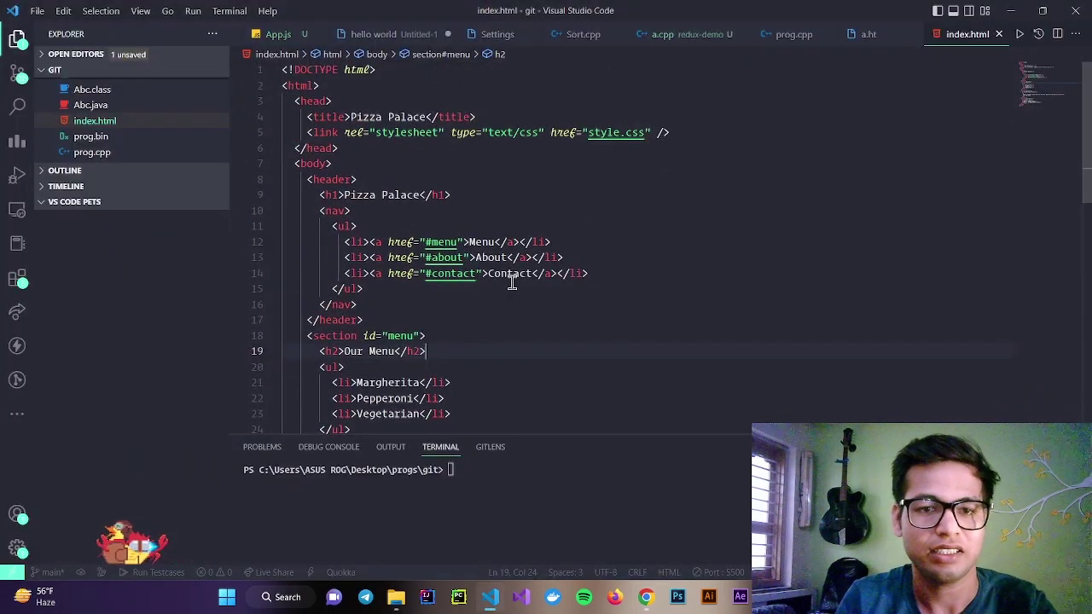
pyautogui.click(665, 134)
pyautogui.press('Return')
pyautogui.write('sty')
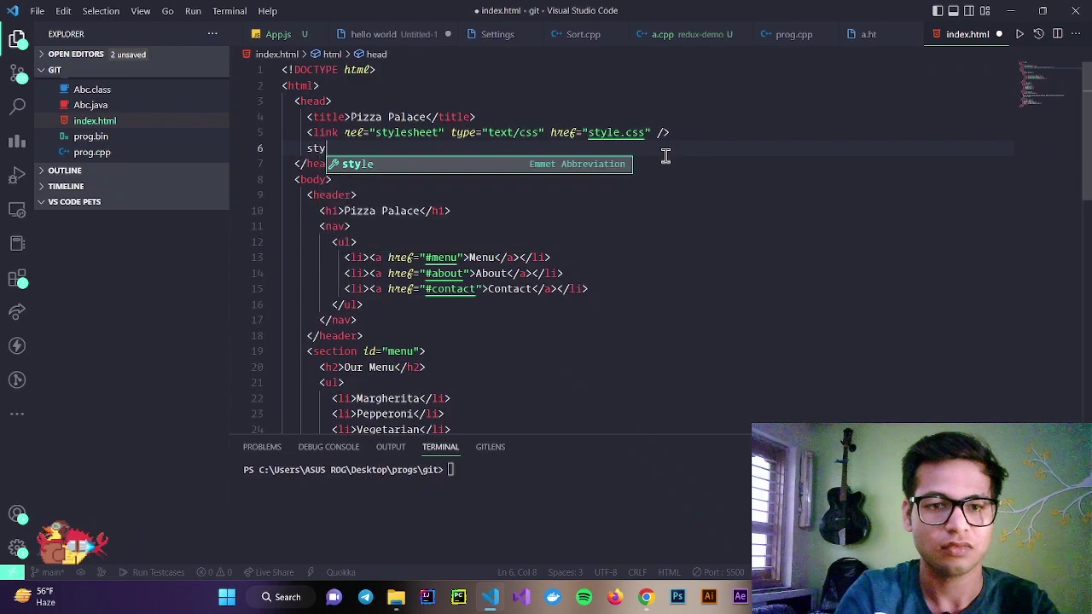
pyautogui.press('Return')
pyautogui.hotkey('ctrl', 'v')
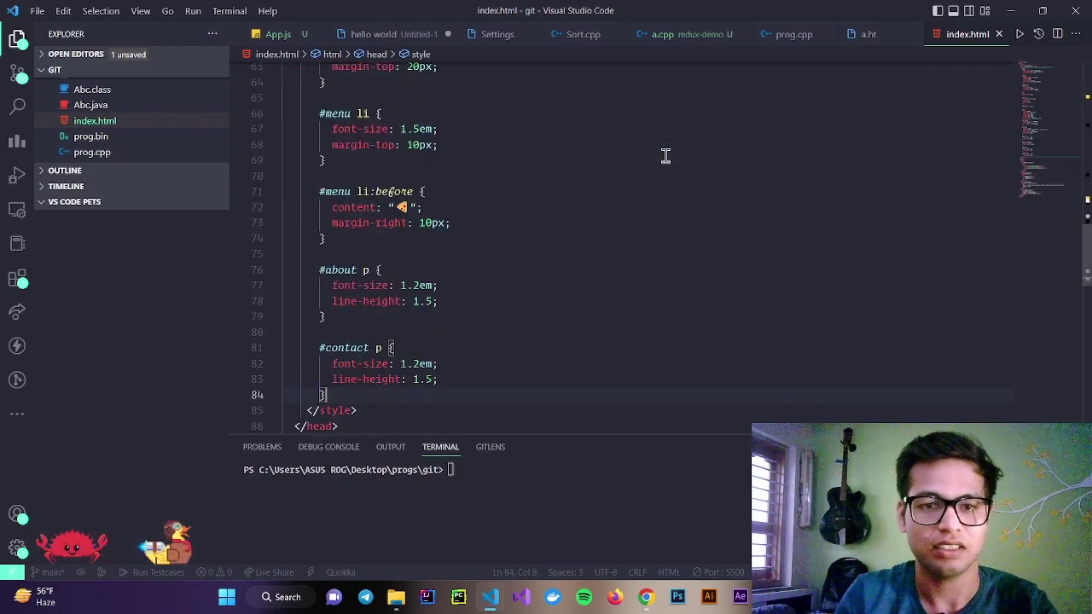
pyautogui.click(666, 159)
pyautogui.hotkey('alt', 'Tab')
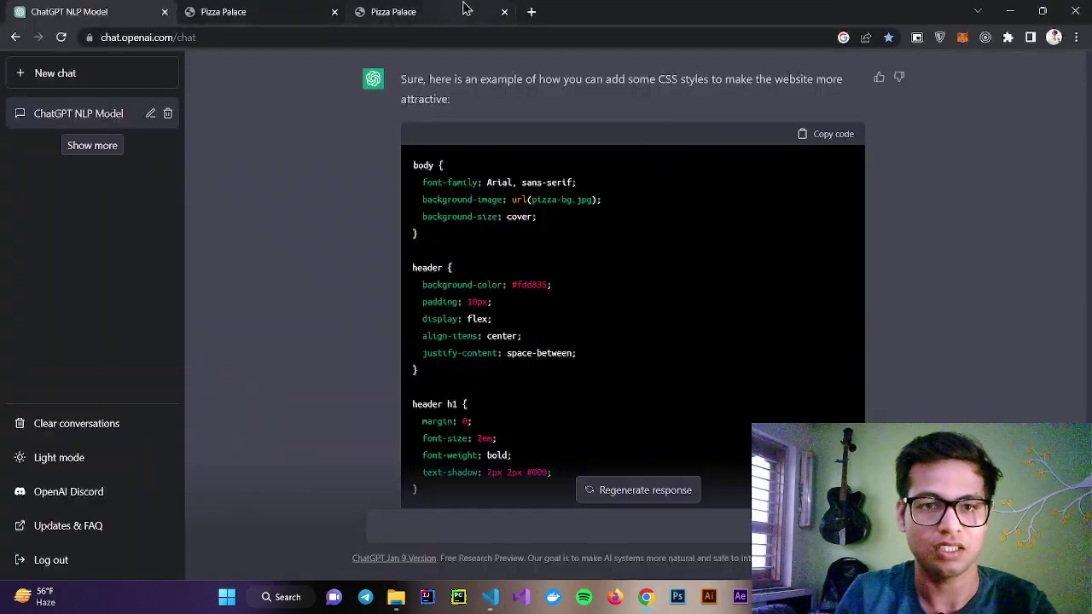
# - Switch to the Pizza Palace preview, jump to its About section, and highlight the menu items
pyautogui.click(465, 10)
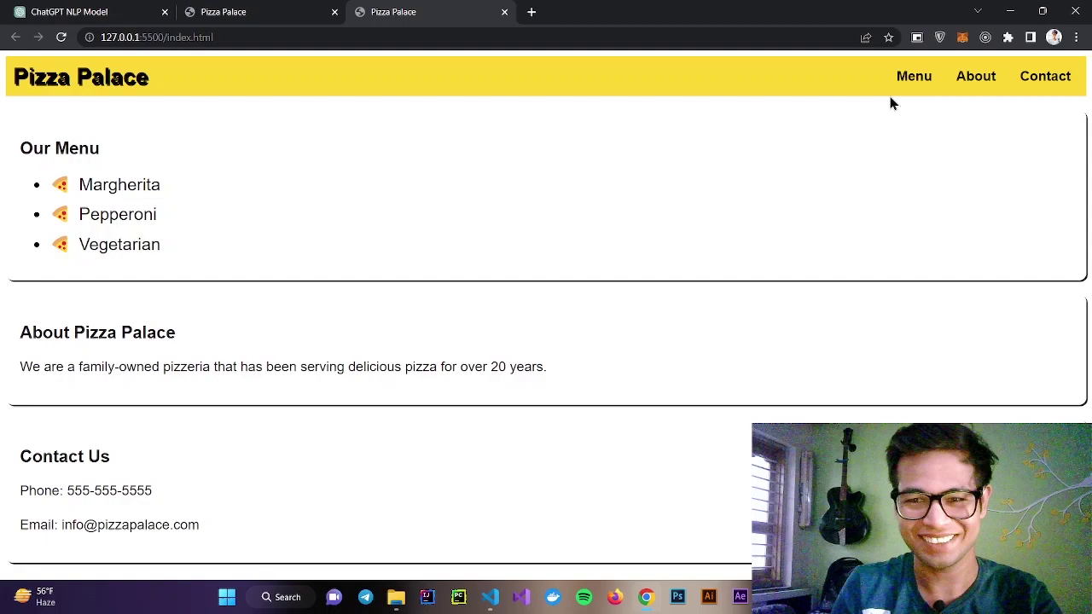
pyautogui.click(982, 82)
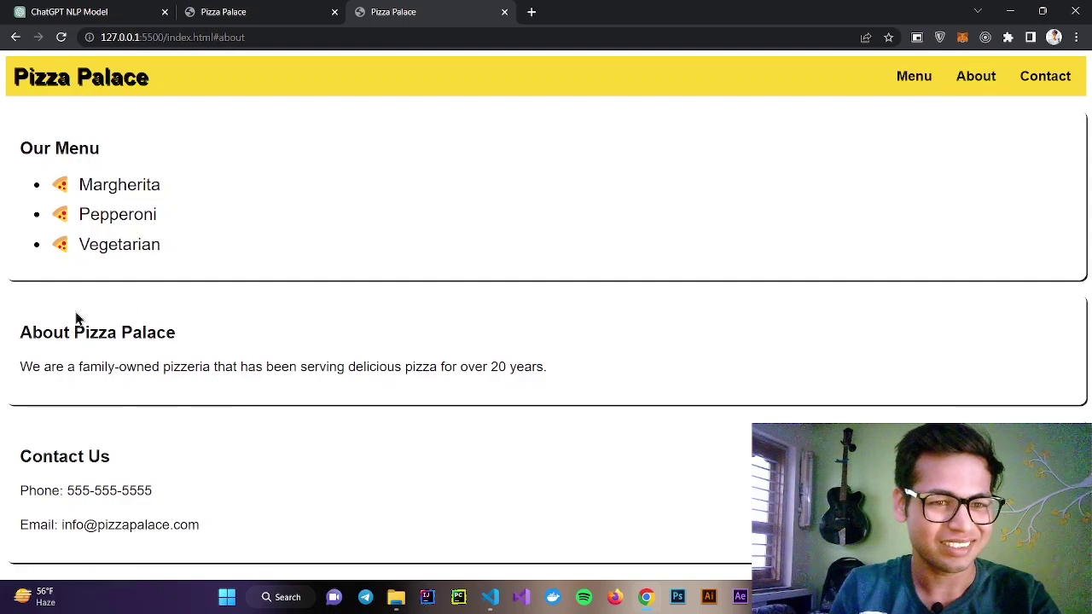
pyautogui.moveTo(161, 276); pyautogui.dragTo(79, 184)
pyautogui.click(185, 247)
pyautogui.click(253, 277)
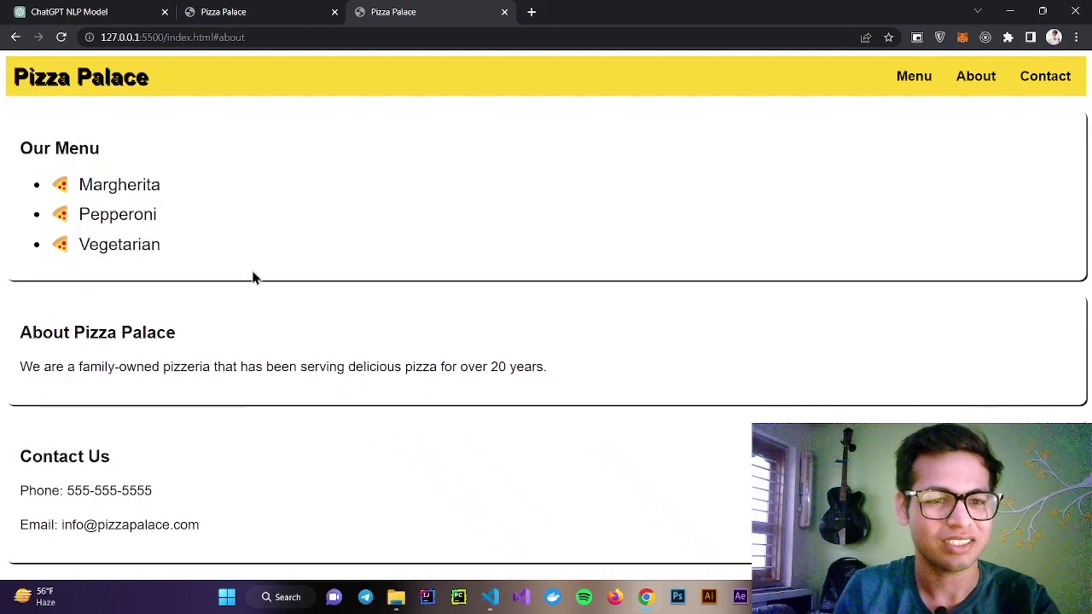
# - Highlight and then deselect the About paragraph and the Contact Us details
pyautogui.moveTo(324, 345); pyautogui.dragTo(216, 433)
pyautogui.click(208, 483)
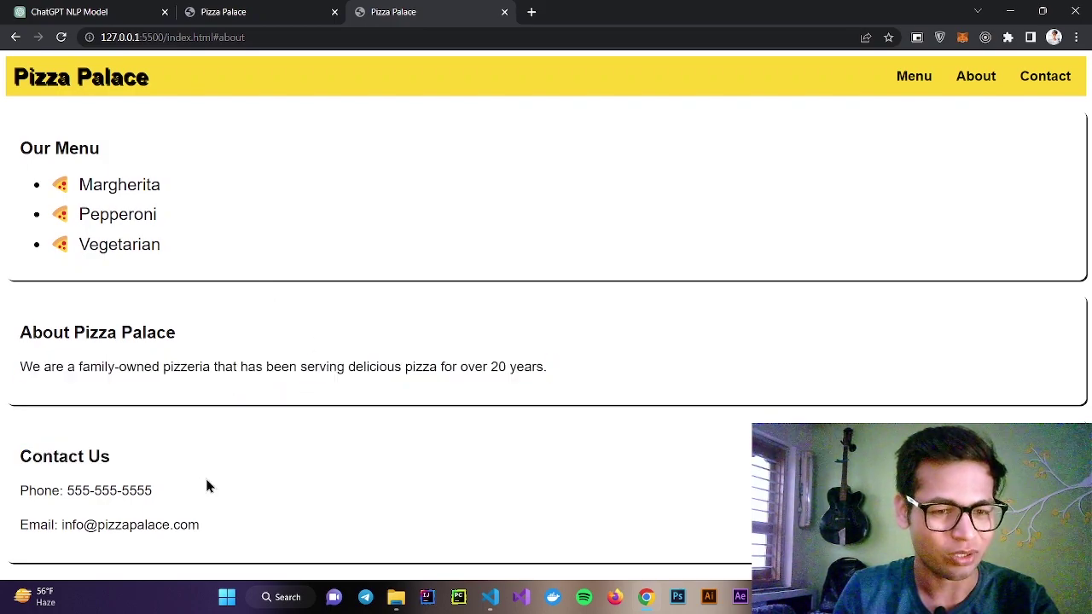
pyautogui.moveTo(220, 531); pyautogui.dragTo(452, 456)
pyautogui.click(450, 455)
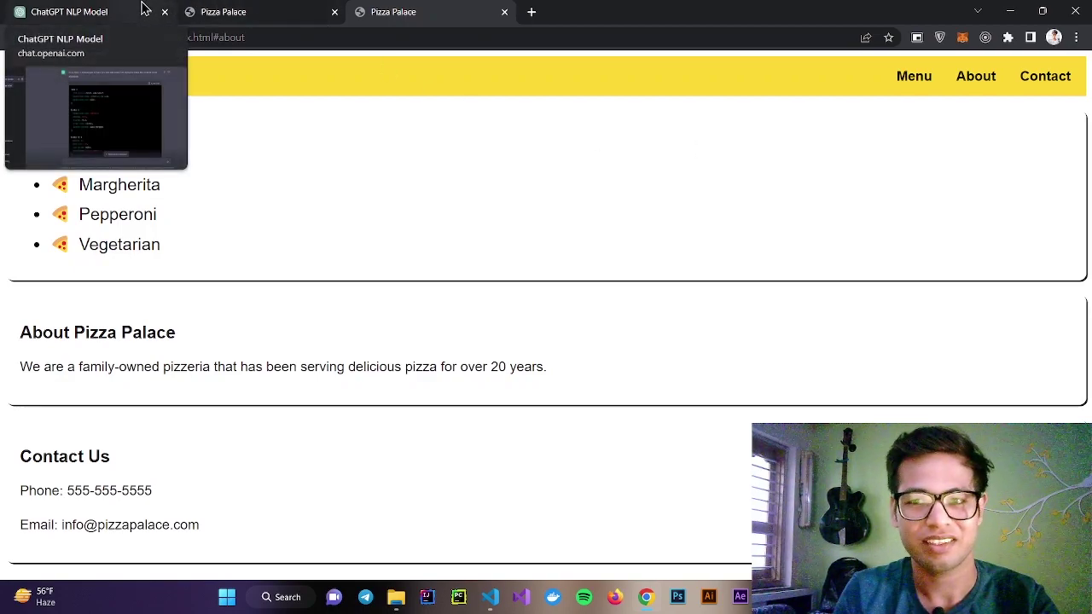
# - Back in ChatGPT, send 'write a code for form validation in vanilla javascript'
pyautogui.click(58, 9)
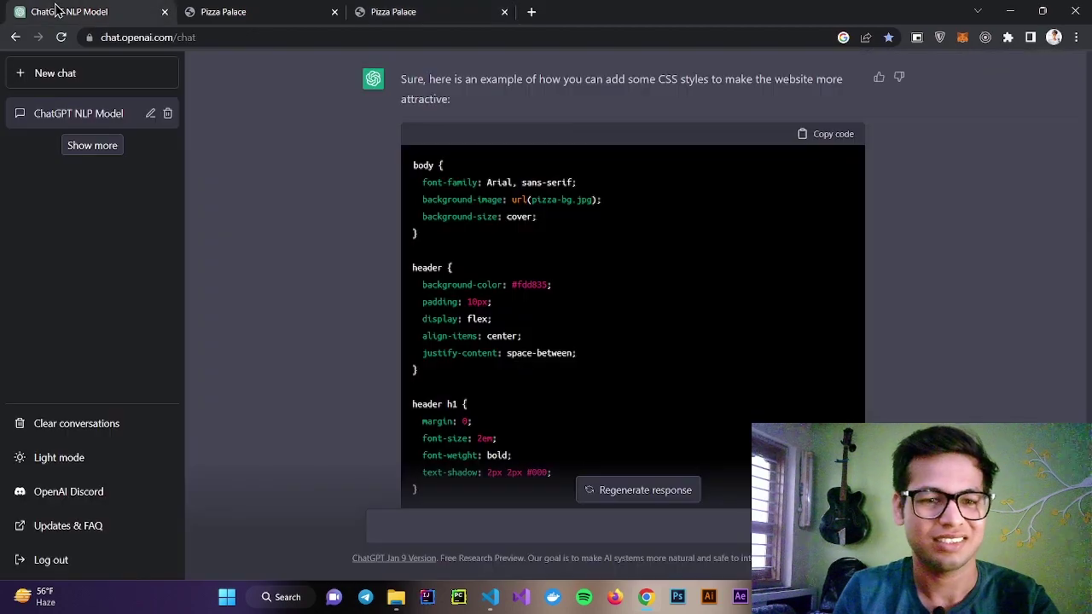
pyautogui.scroll(-15, 549, 413)
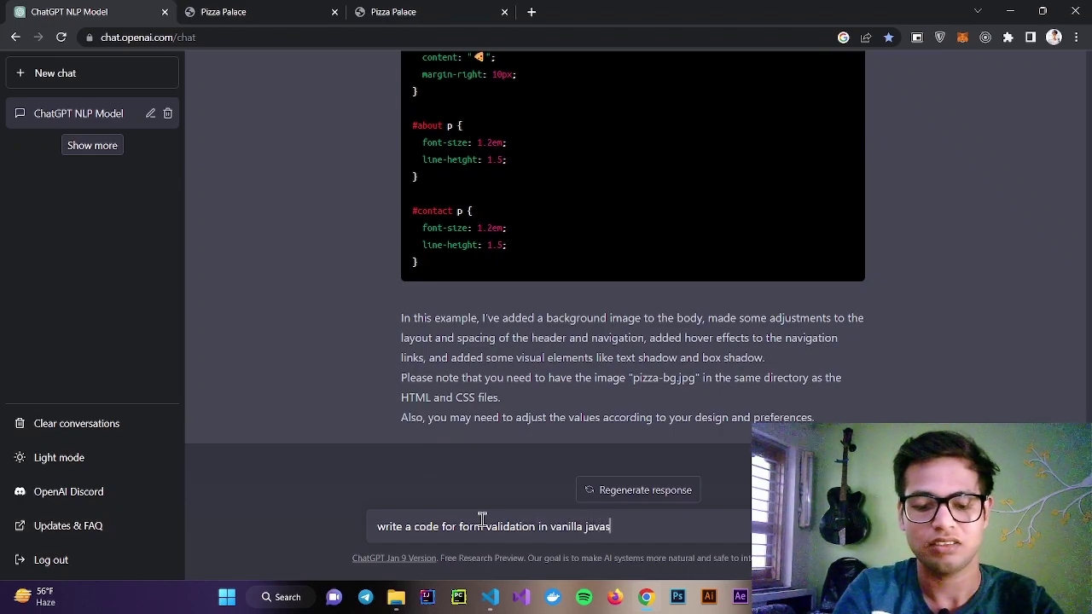
pyautogui.write('t')
pyautogui.press('Return')
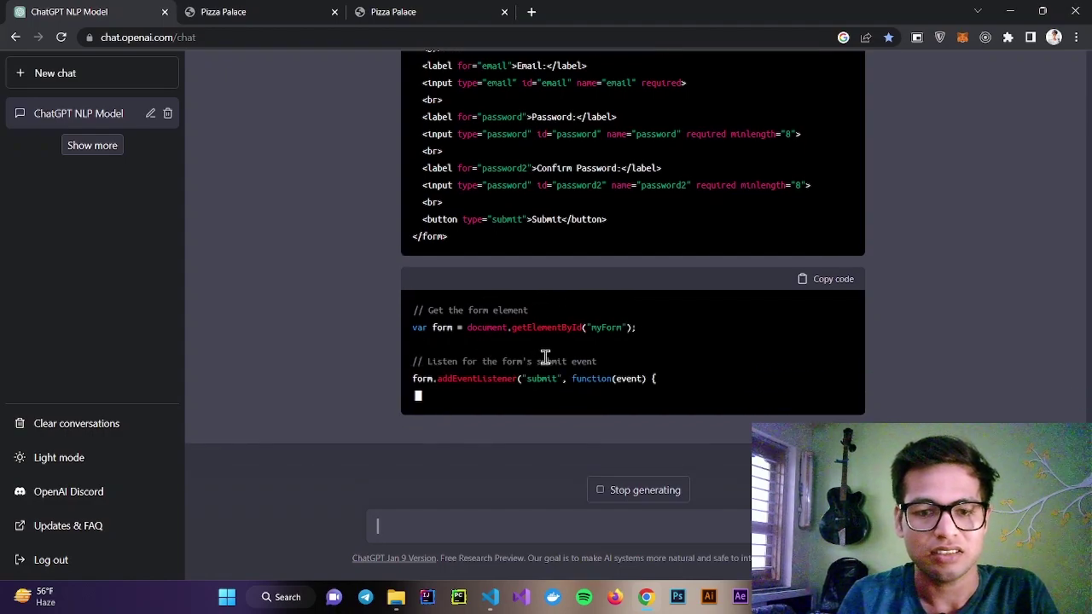
# - Highlight lines of the validation script and the HTML form code while the reply finishes
pyautogui.moveTo(441, 307); pyautogui.dragTo(502, 346)
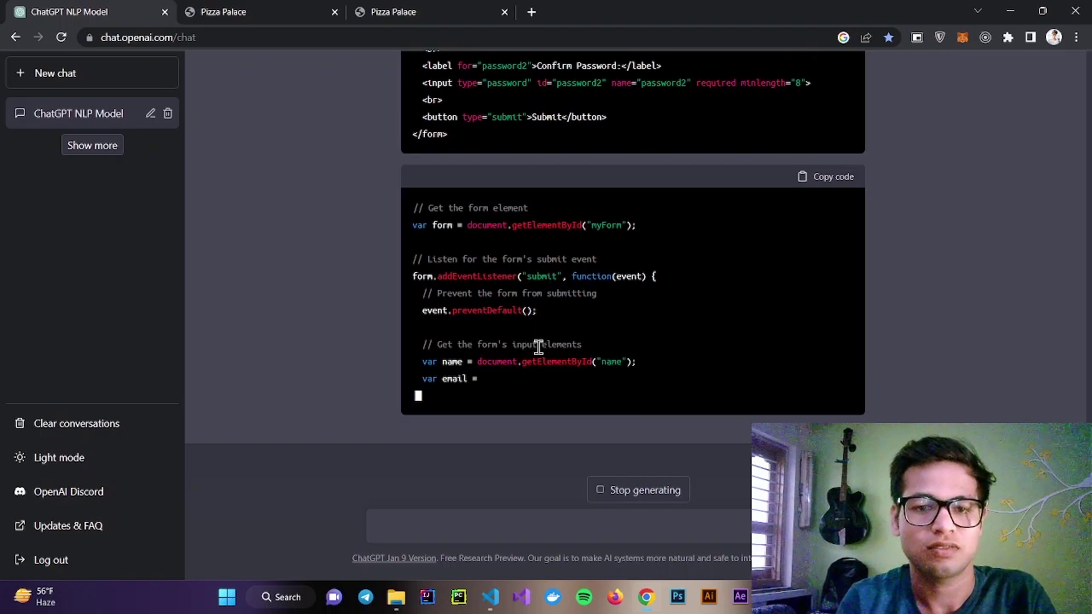
pyautogui.scroll(2, 584, 301)
pyautogui.moveTo(538, 155); pyautogui.dragTo(578, 229)
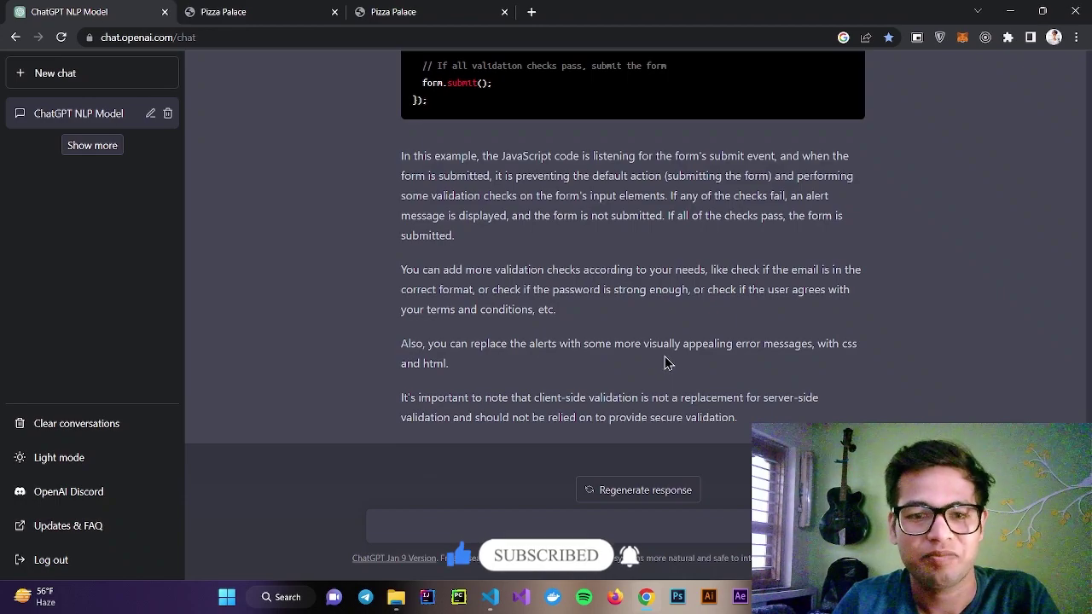
pyautogui.scroll(4, 743, 367)
pyautogui.scroll(15, 742, 366)
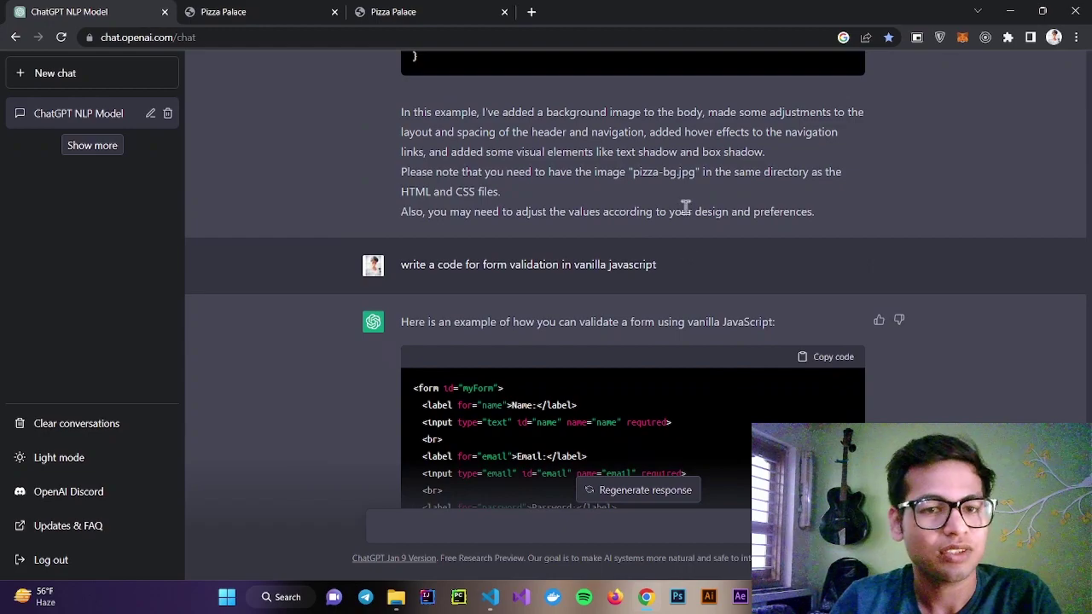
pyautogui.tripleClick(685, 208)
pyautogui.tripleClick(646, 171)
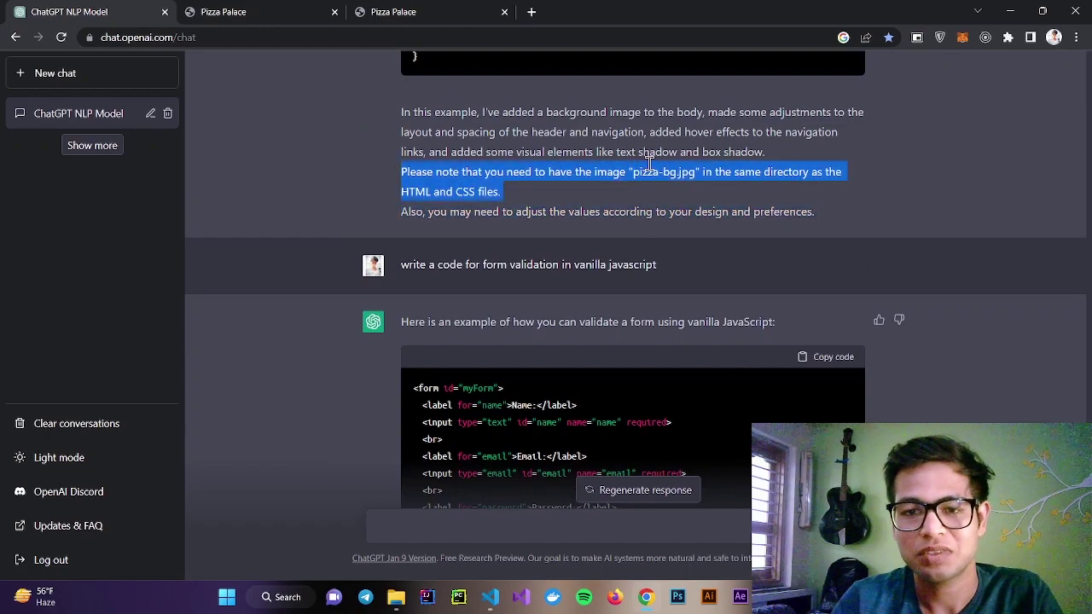
pyautogui.tripleClick(616, 132)
pyautogui.doubleClick(616, 132)
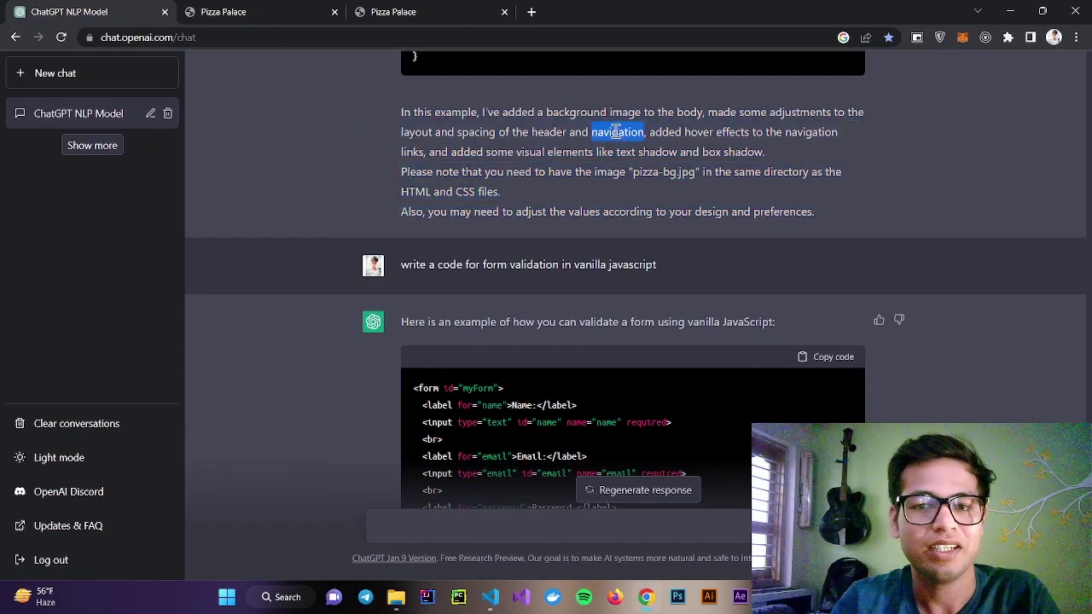
pyautogui.tripleClick(615, 132)
pyautogui.click(616, 132)
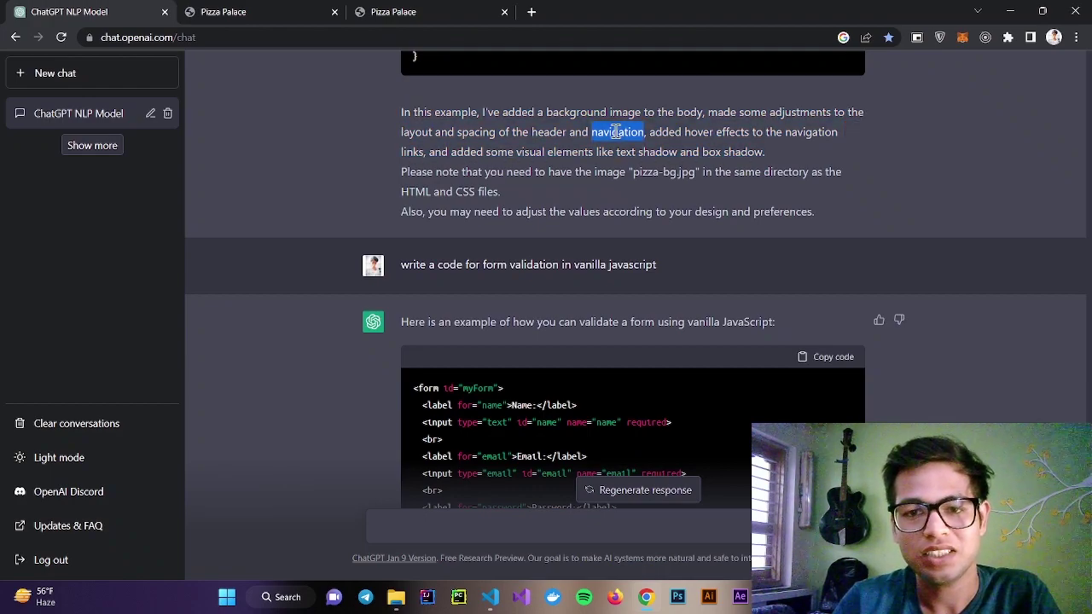
pyautogui.tripleClick(616, 132)
pyautogui.click(616, 132)
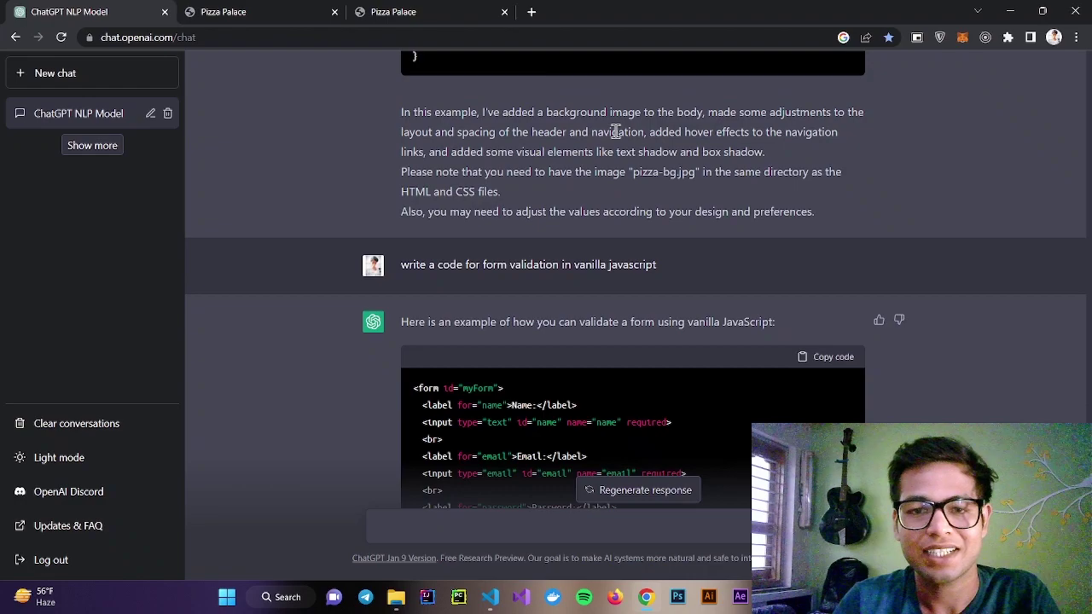